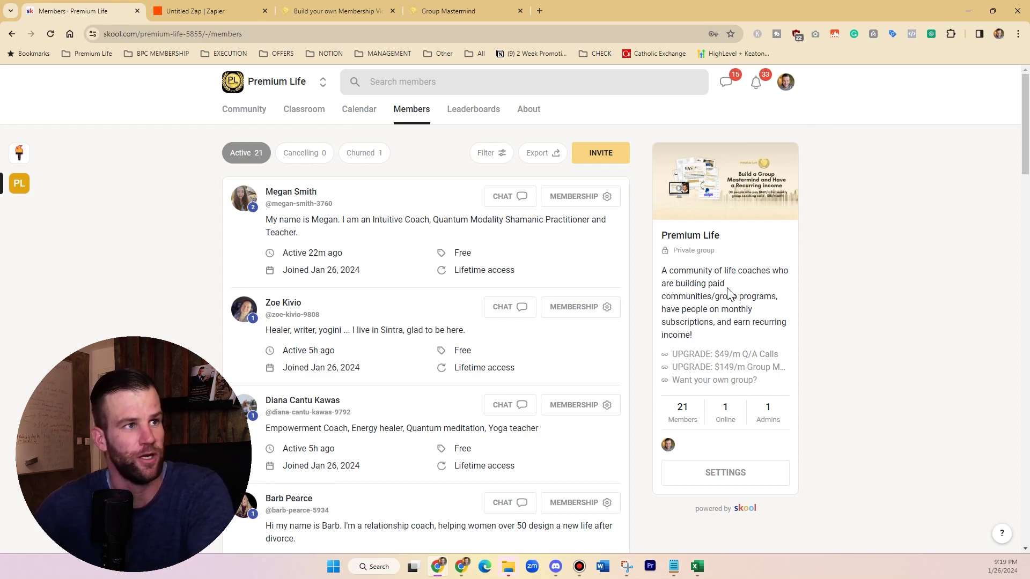
# Step: View the Premium Life classroom course grid, then return to the community feed
pyautogui.click(304, 109)
pyautogui.scroll(-1, 907, 324)
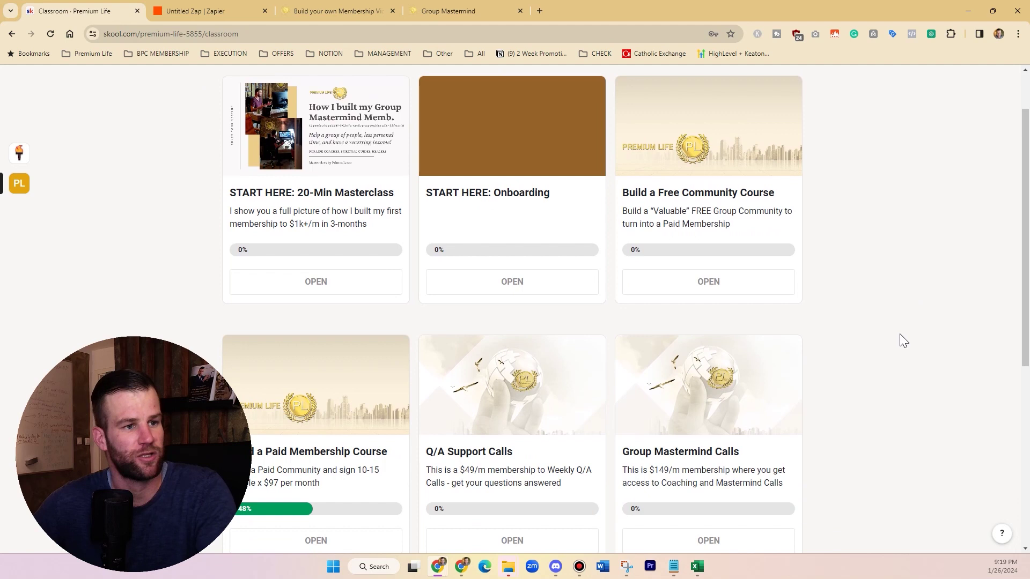
pyautogui.scroll(-1, 899, 341)
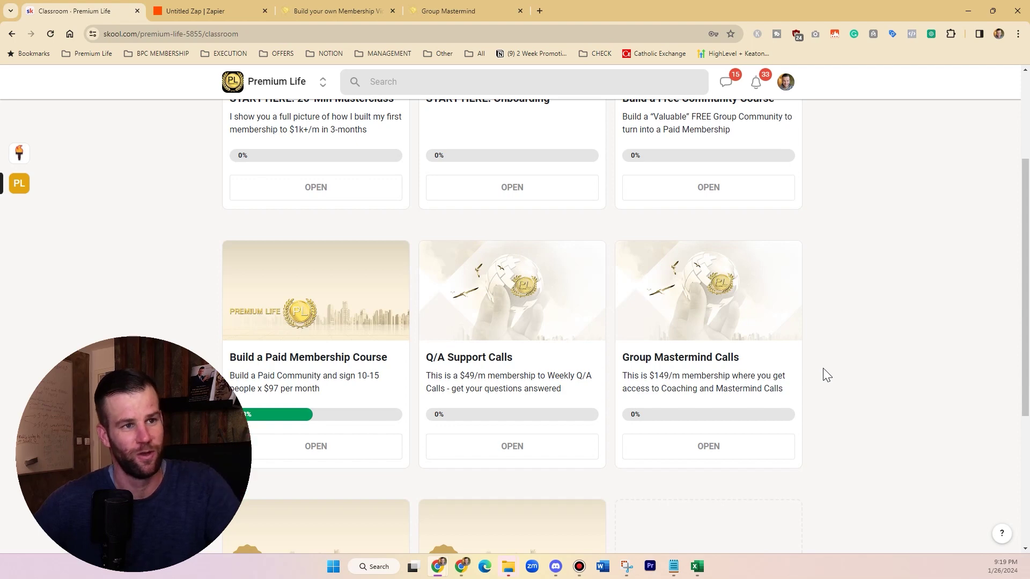
pyautogui.moveTo(703, 394)
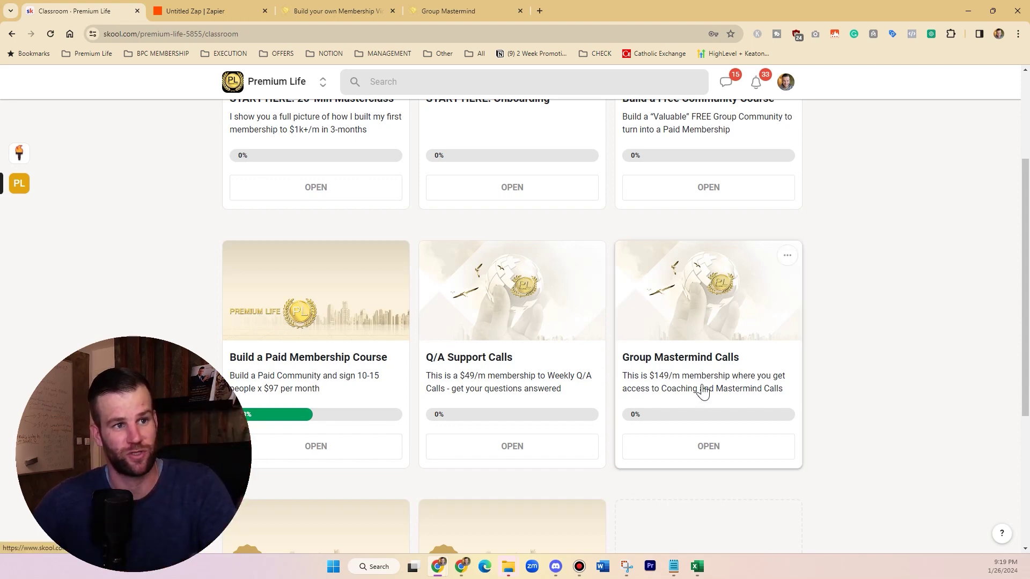
pyautogui.scroll(2, 702, 393)
pyautogui.click(252, 116)
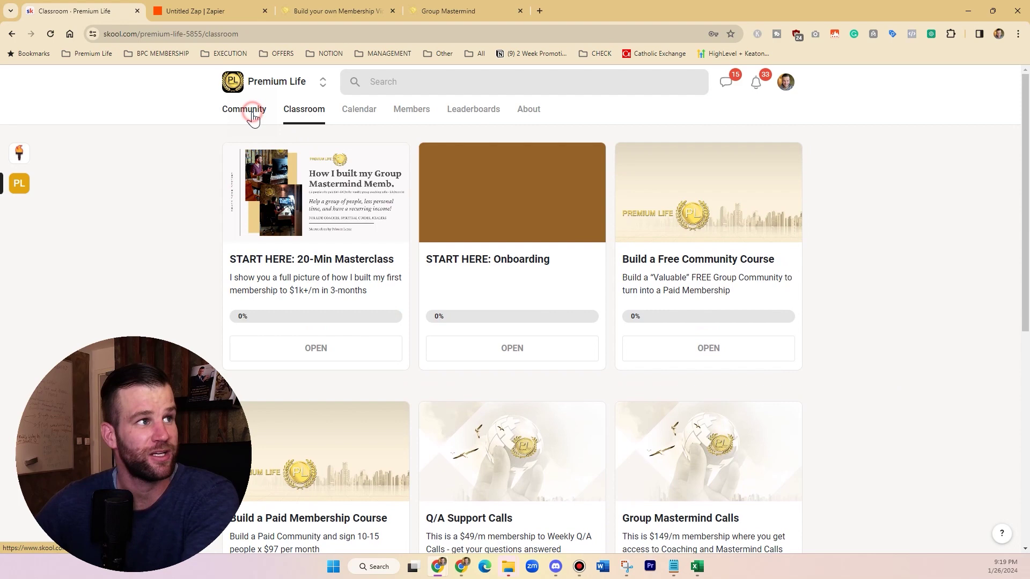
pyautogui.scroll(-2, 891, 395)
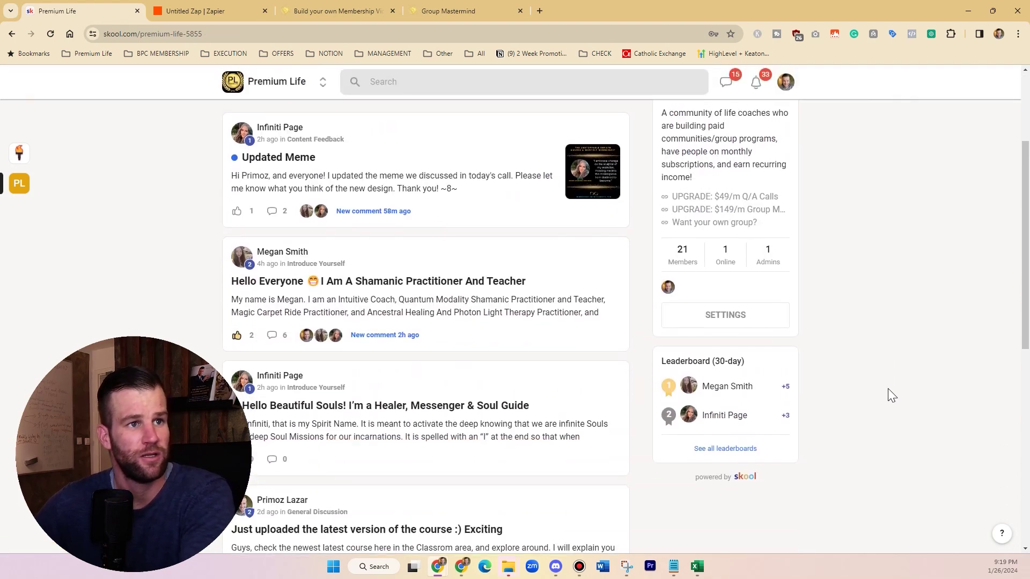
pyautogui.scroll(2, 892, 395)
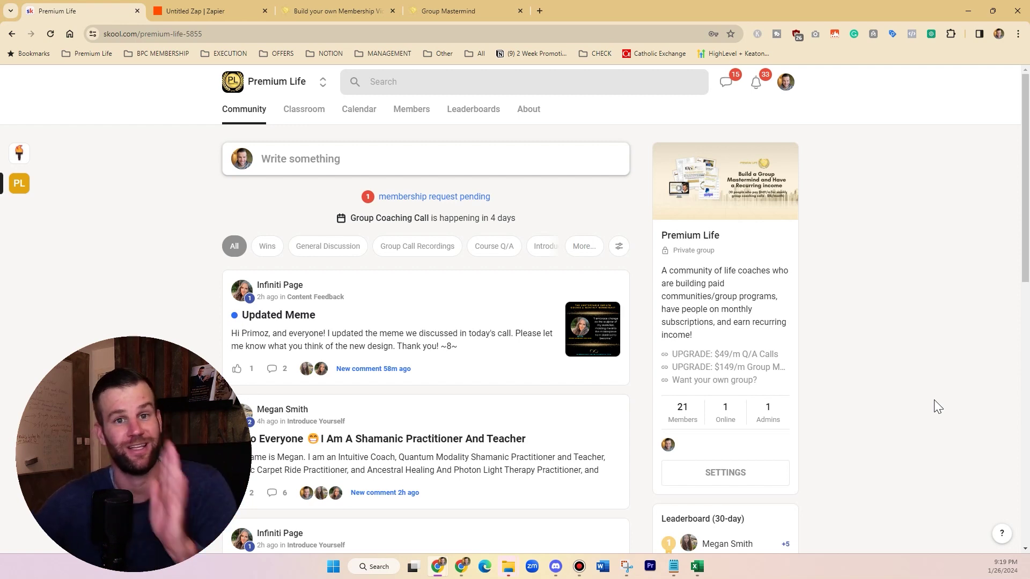
# Step: Open the upgrade offers and compare the Weekly Q/A Calls and Group Mastermind order pages
pyautogui.click(701, 355)
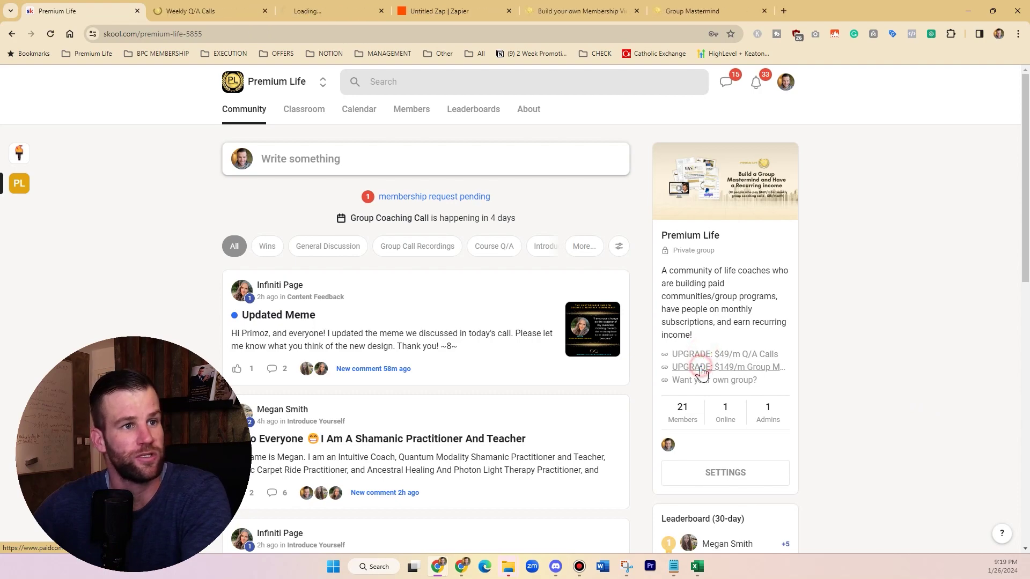
pyautogui.click(217, 15)
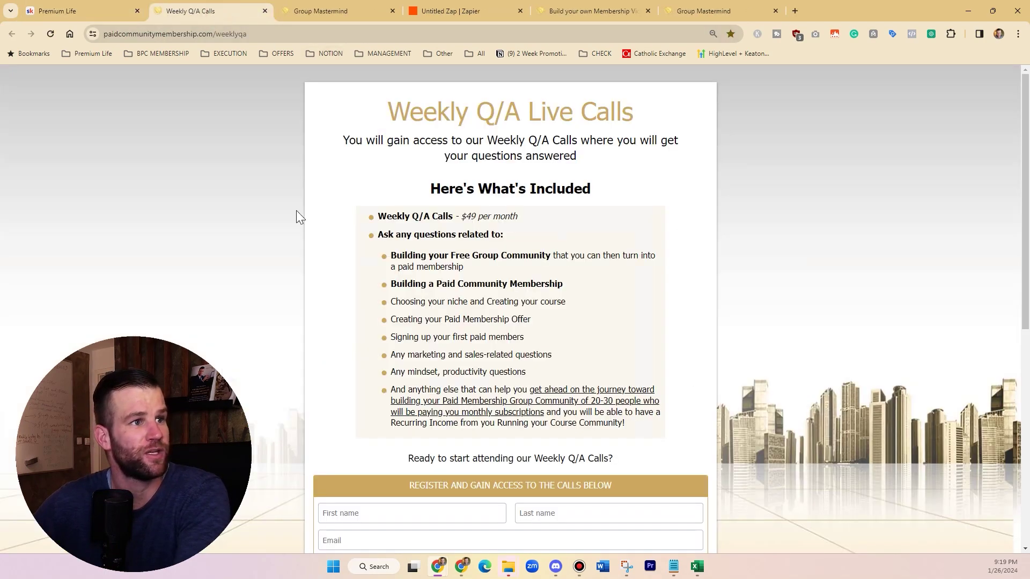
pyautogui.scroll(-4, 298, 241)
pyautogui.scroll(3, 300, 193)
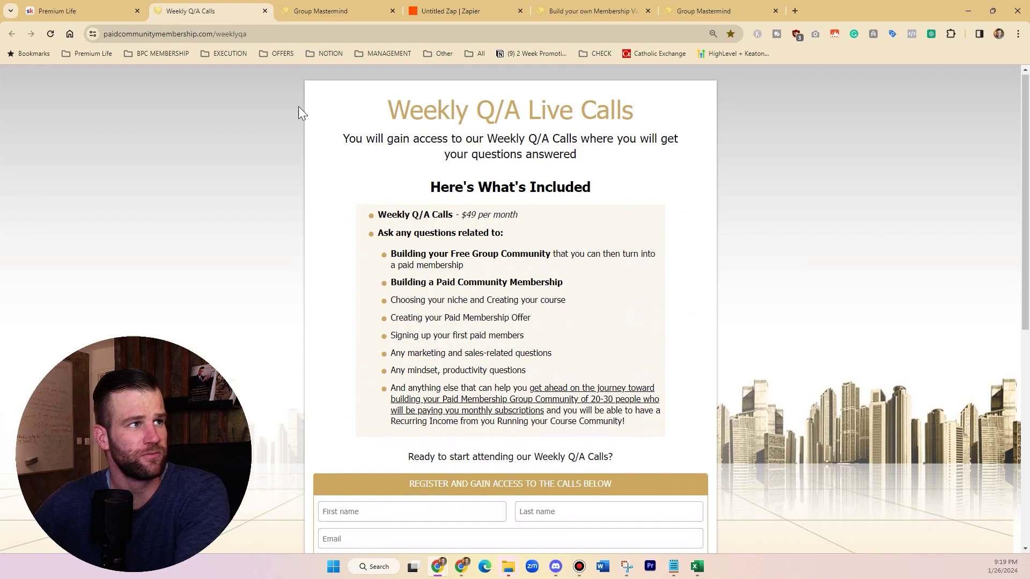
pyautogui.click(316, 16)
pyautogui.scroll(-4, 326, 242)
pyautogui.scroll(-4, 322, 295)
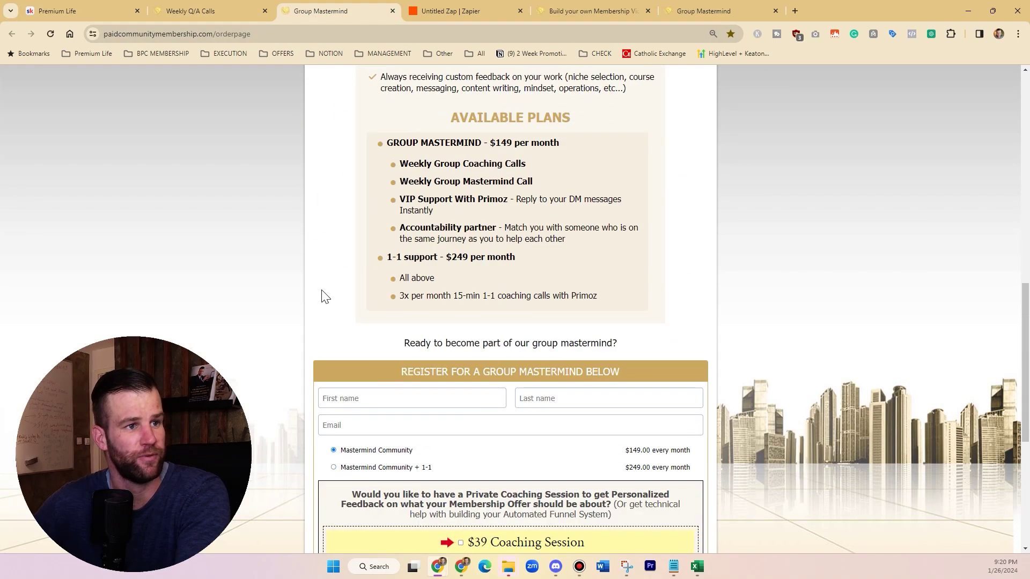
pyautogui.scroll(3, 337, 290)
pyautogui.scroll(4, 341, 306)
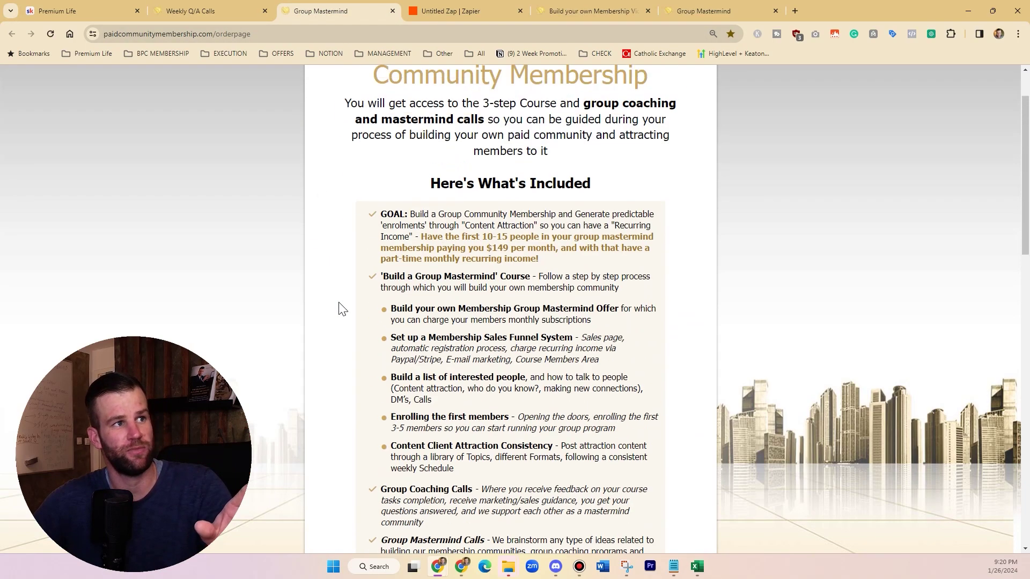
pyautogui.scroll(1, 378, 166)
pyautogui.moveTo(403, 133); pyautogui.dragTo(536, 356)
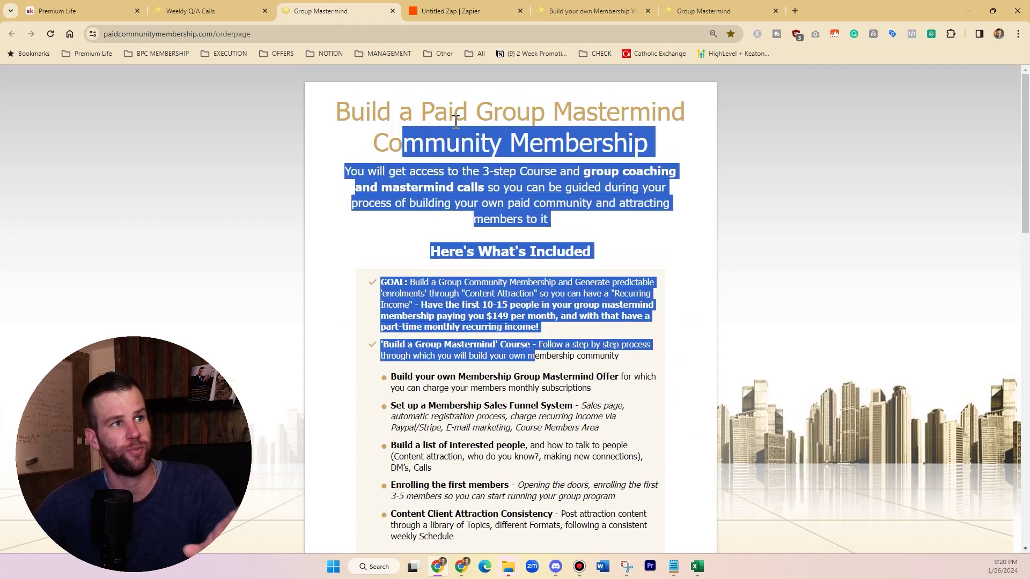
# Step: Check the free video sign-up page, then settle back on the Weekly Q/A Calls page
pyautogui.click(599, 19)
pyautogui.moveTo(470, 169); pyautogui.dragTo(506, 246)
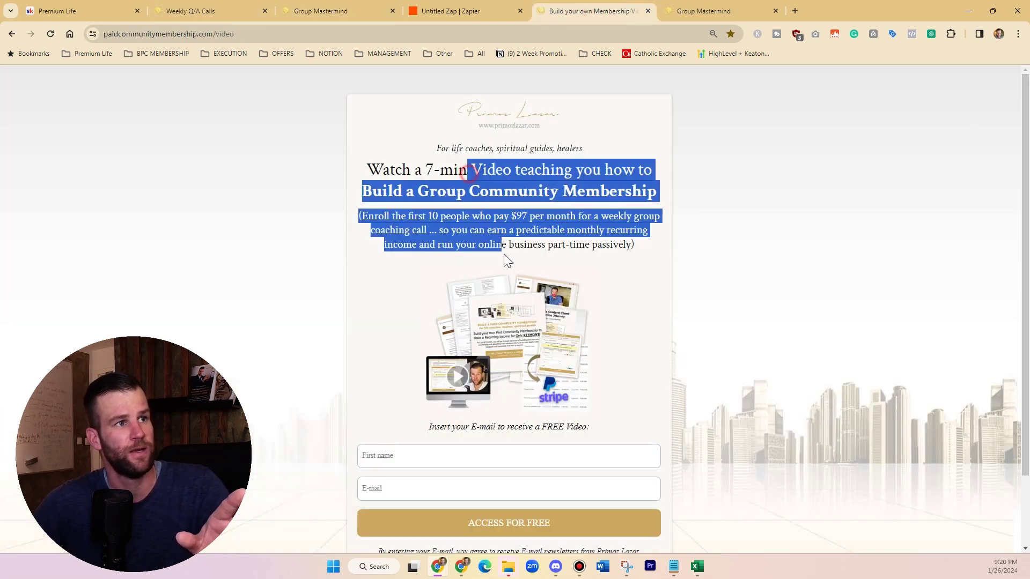
pyautogui.click(515, 218)
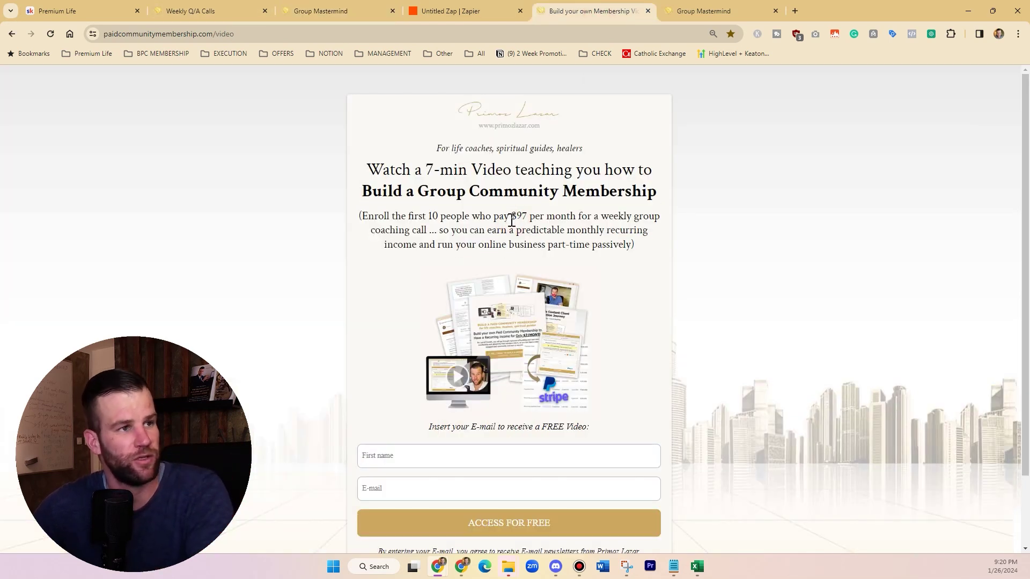
pyautogui.scroll(-1, 499, 306)
pyautogui.scroll(1, 488, 237)
pyautogui.moveTo(407, 142); pyautogui.dragTo(531, 243)
pyautogui.click(517, 224)
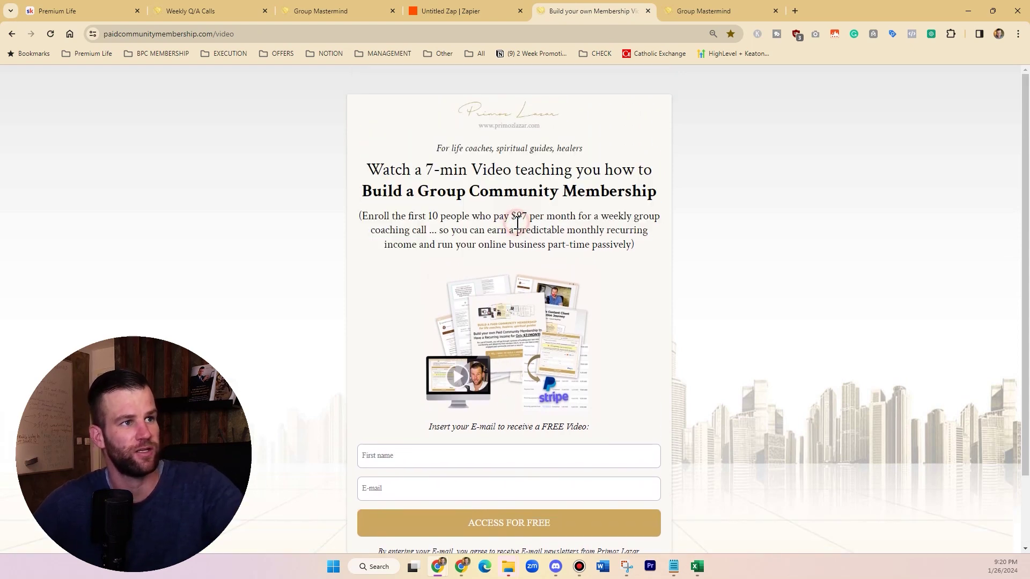
pyautogui.scroll(-2, 481, 376)
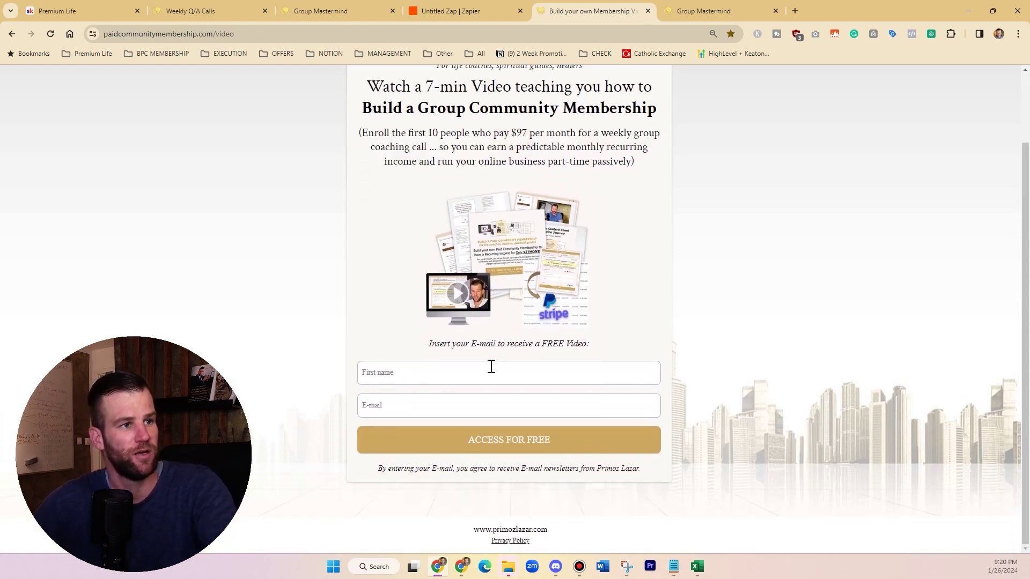
pyautogui.scroll(2, 491, 367)
pyautogui.click(219, 8)
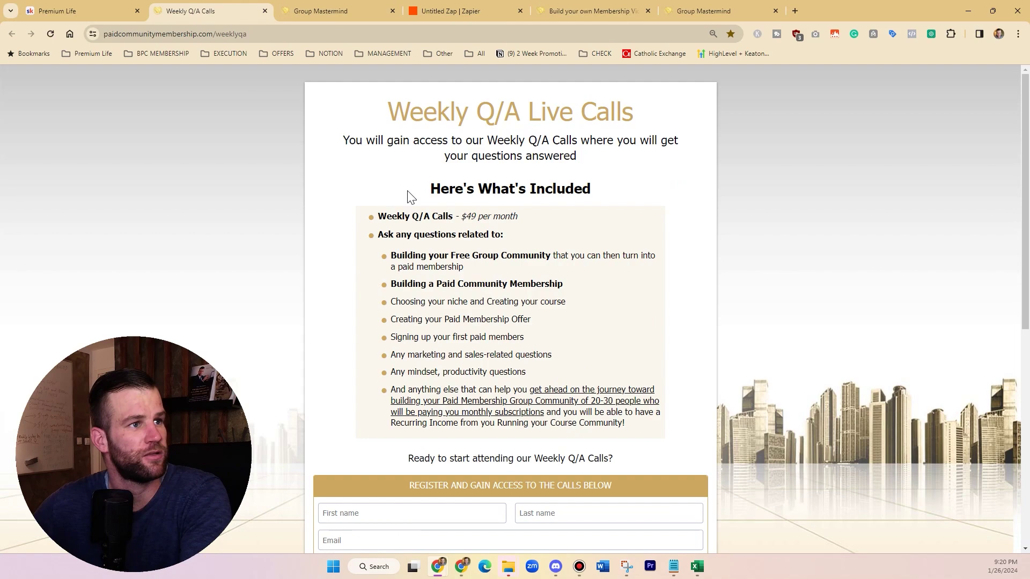
pyautogui.scroll(-1, 436, 211)
pyautogui.scroll(-3, 443, 228)
pyautogui.scroll(-2, 442, 229)
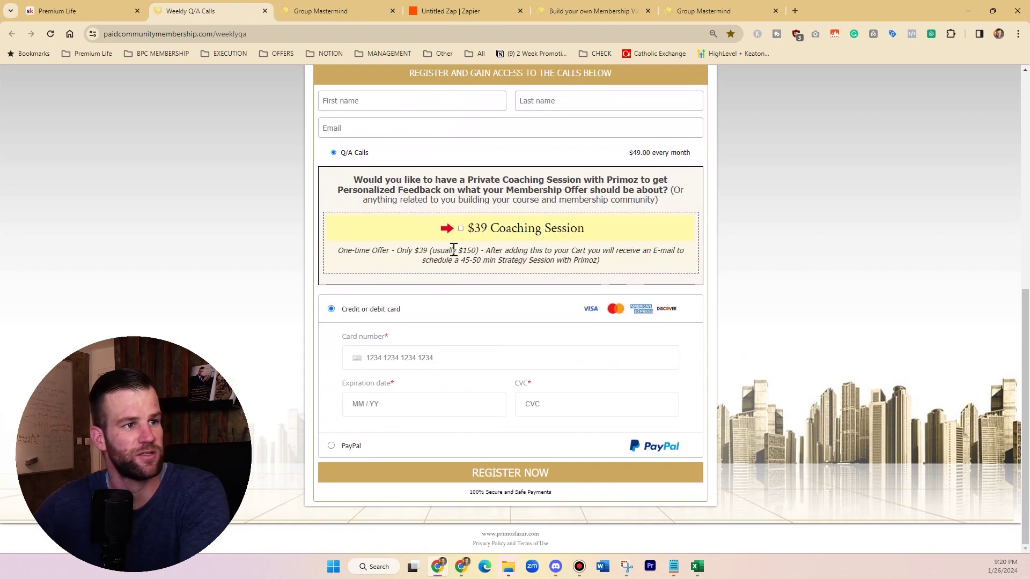
pyautogui.scroll(6, 451, 252)
pyautogui.scroll(-2, 457, 234)
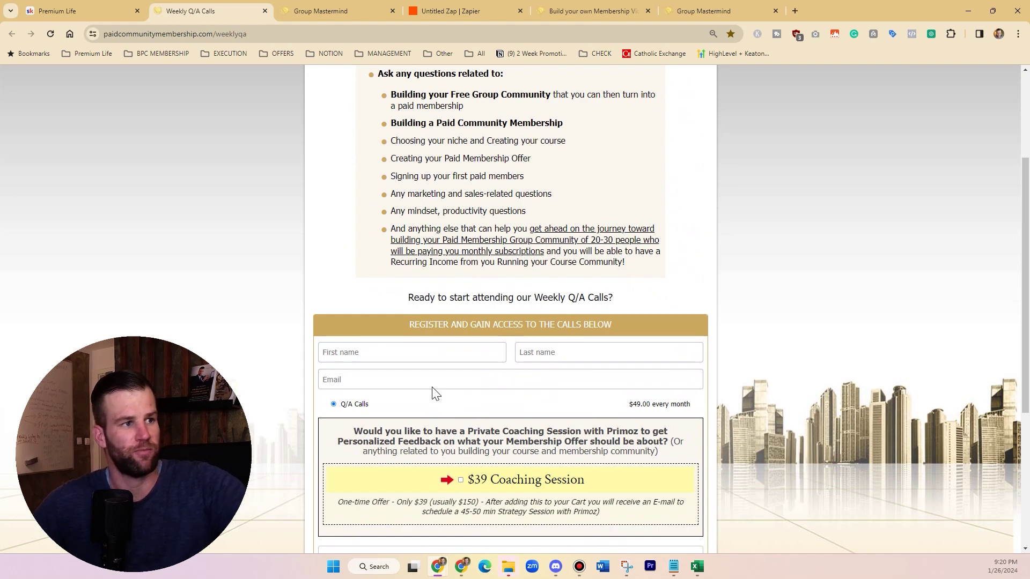
pyautogui.scroll(-2, 449, 439)
pyautogui.scroll(-1, 357, 324)
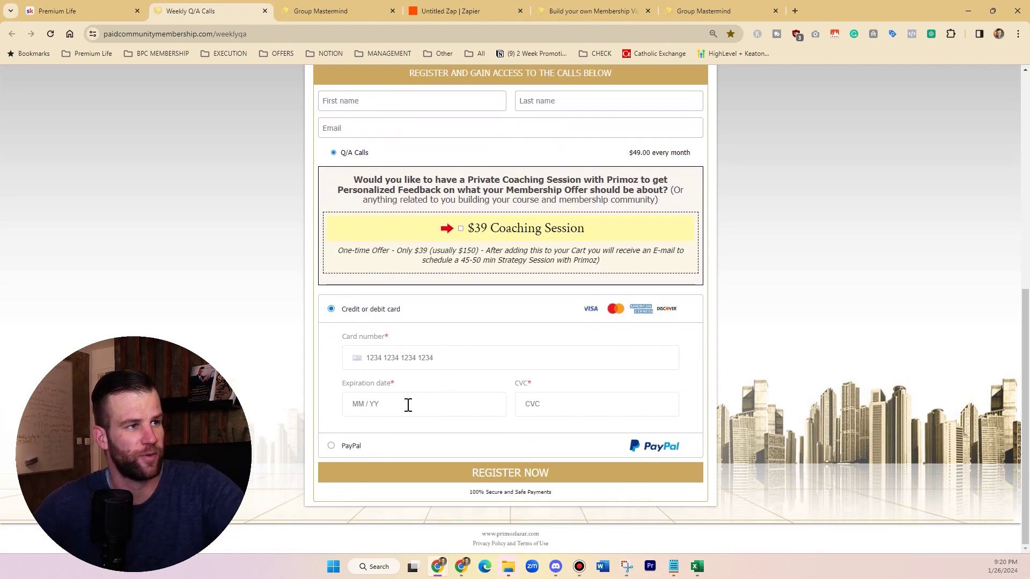
pyautogui.scroll(4, 428, 407)
pyautogui.scroll(1, 430, 438)
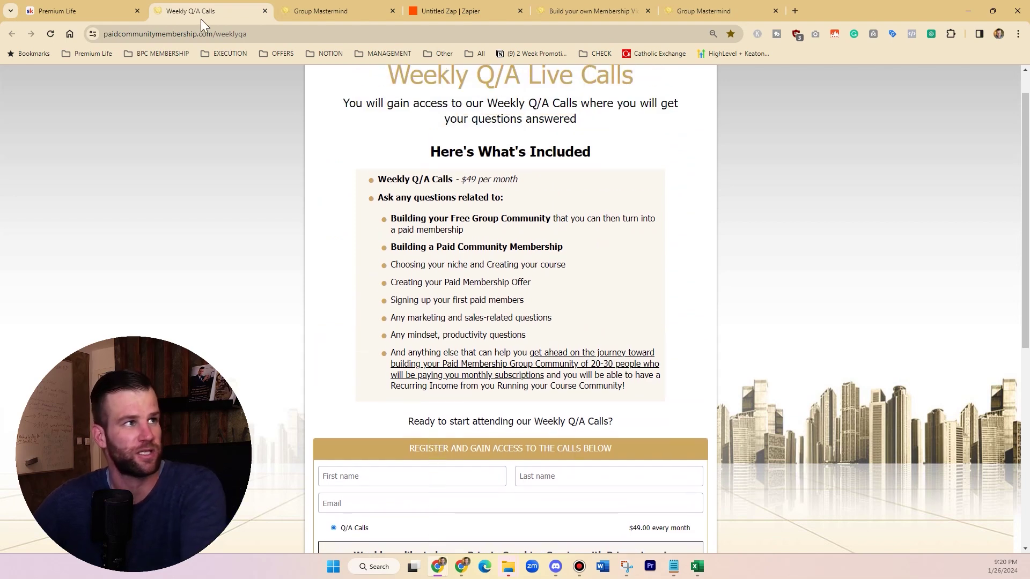
pyautogui.scroll(1, 278, 115)
pyautogui.click(76, 11)
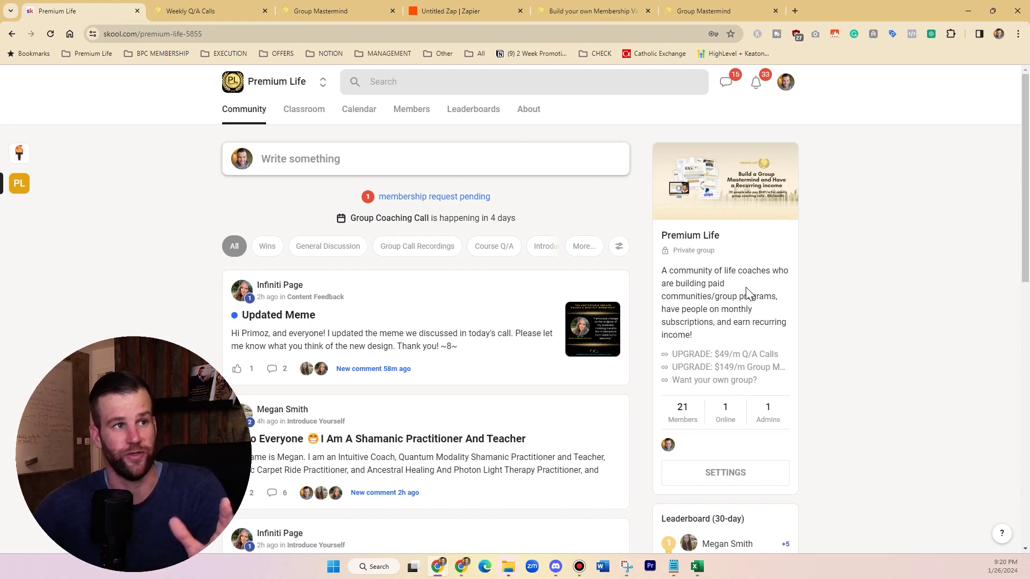
pyautogui.click(193, 11)
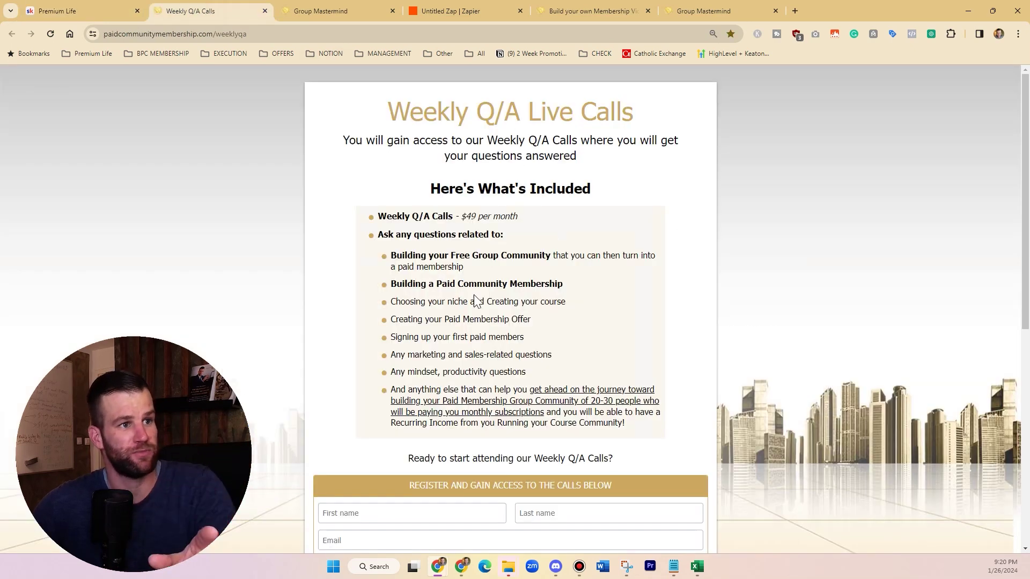
pyautogui.scroll(-3, 478, 322)
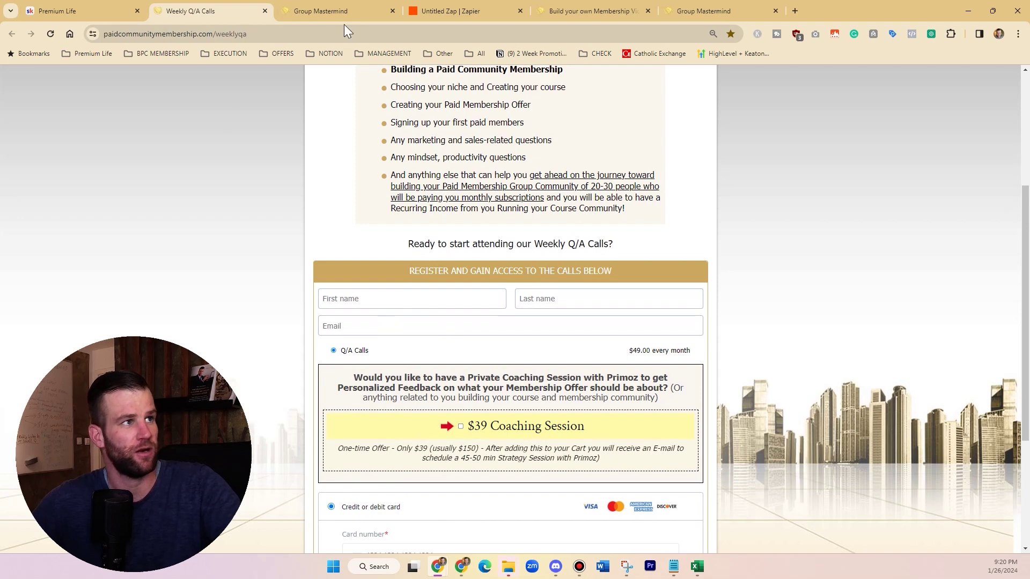
# Step: Review the draft zap's Skool membership-questions trigger and systeme.io tags step, then return to Premium Life
pyautogui.click(456, 14)
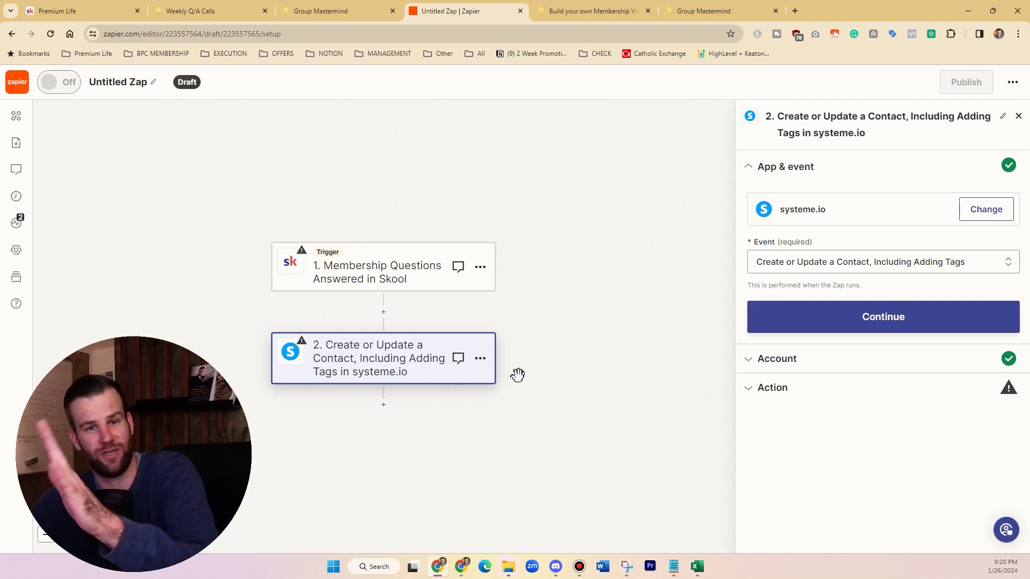
pyautogui.click(81, 10)
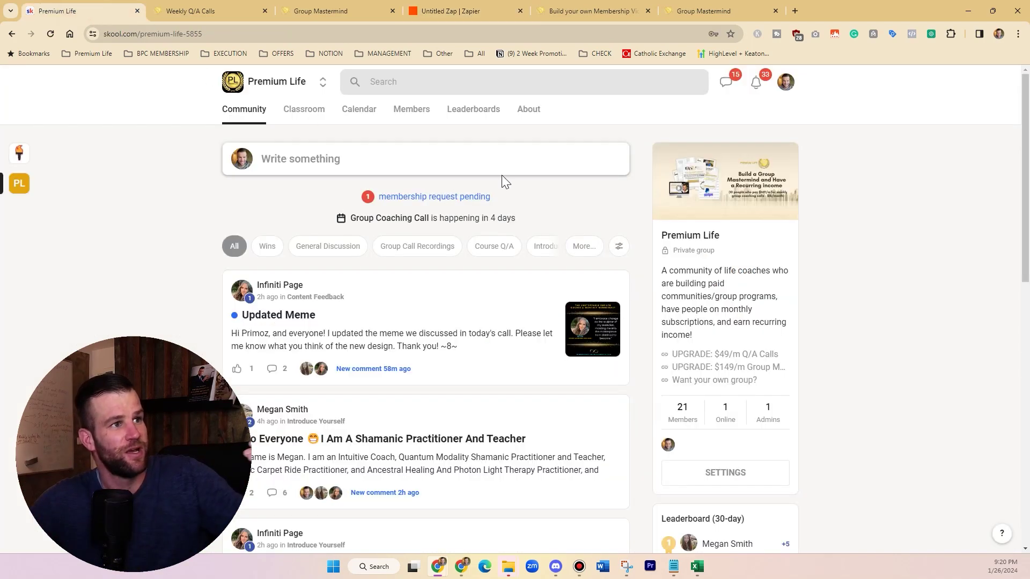
# Step: Browse the Q/A Support Calls and Group Mastermind Calls course cards, then open the calendar
pyautogui.click(304, 109)
pyautogui.scroll(-3, 431, 364)
pyautogui.scroll(-2, 552, 361)
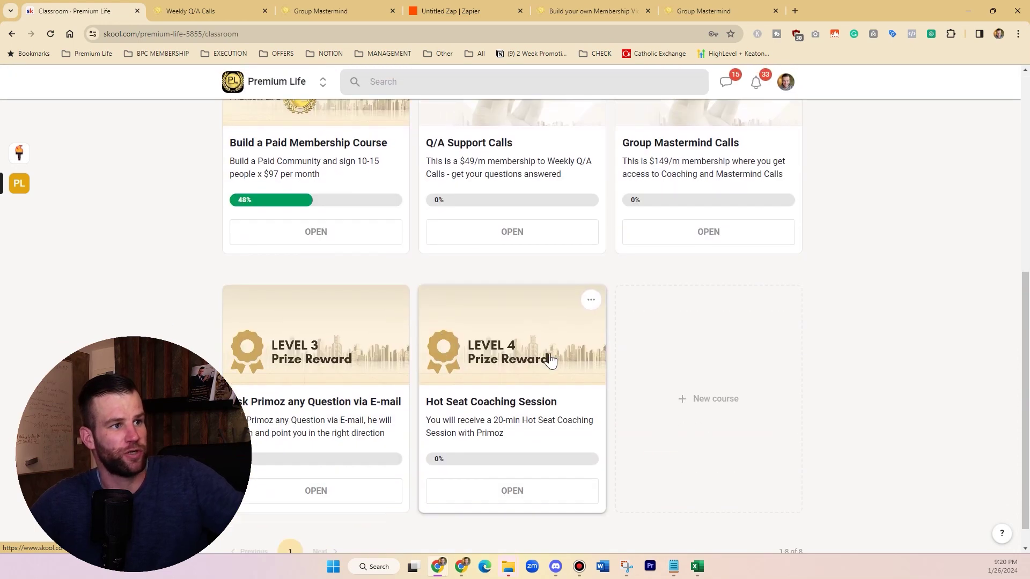
pyautogui.scroll(2, 541, 377)
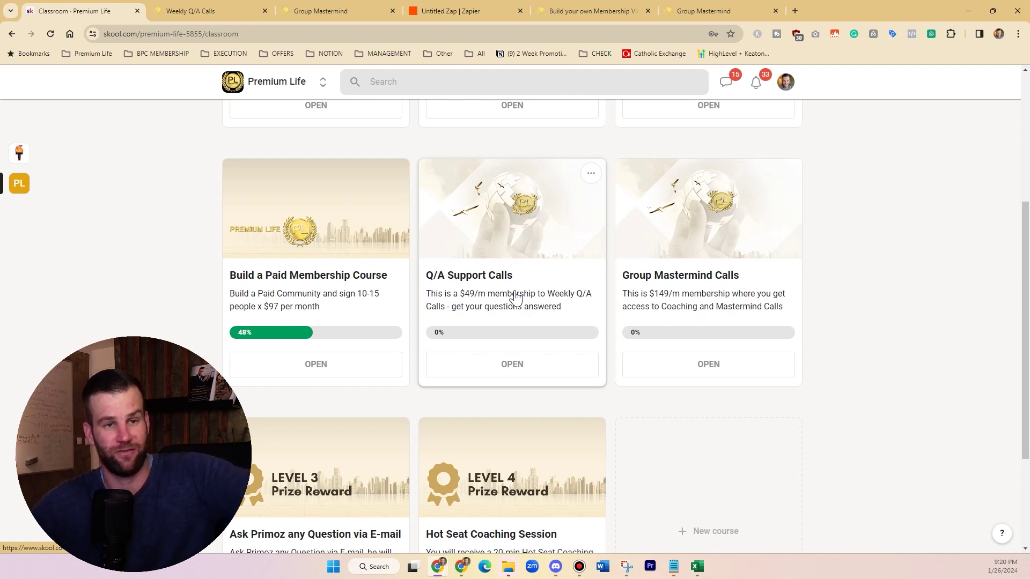
pyautogui.moveTo(709, 273)
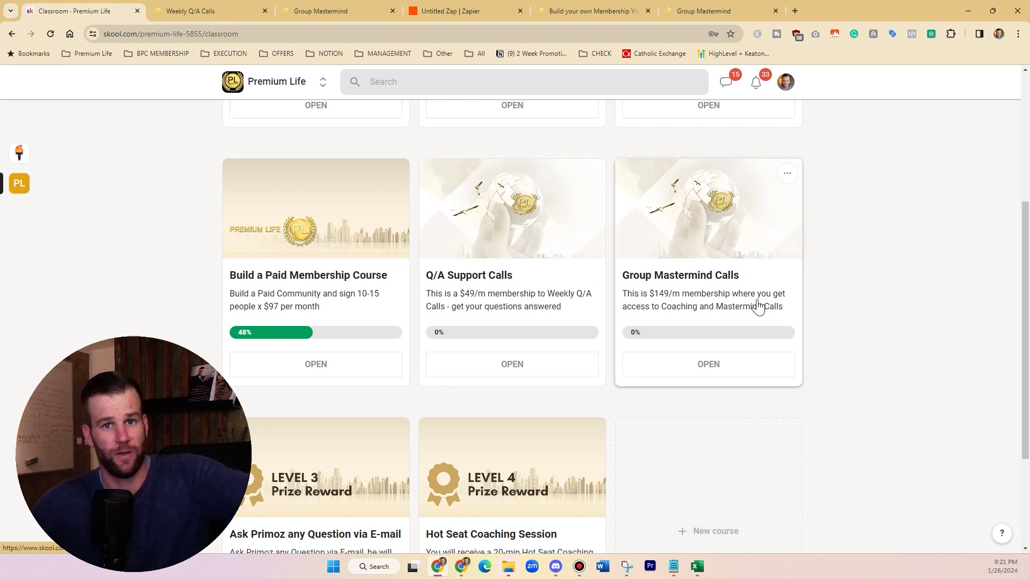
pyautogui.scroll(1, 483, 307)
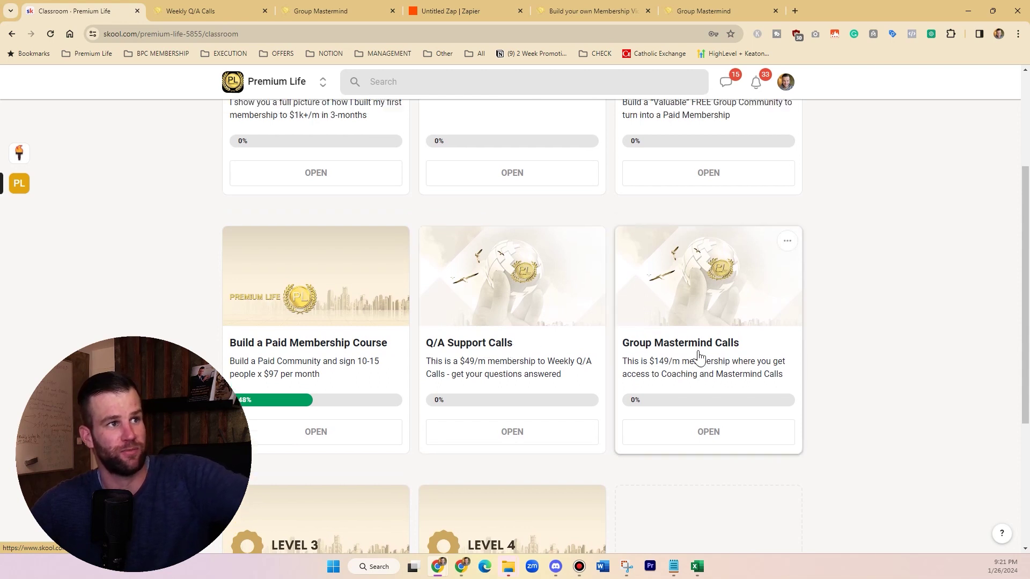
pyautogui.scroll(3, 684, 346)
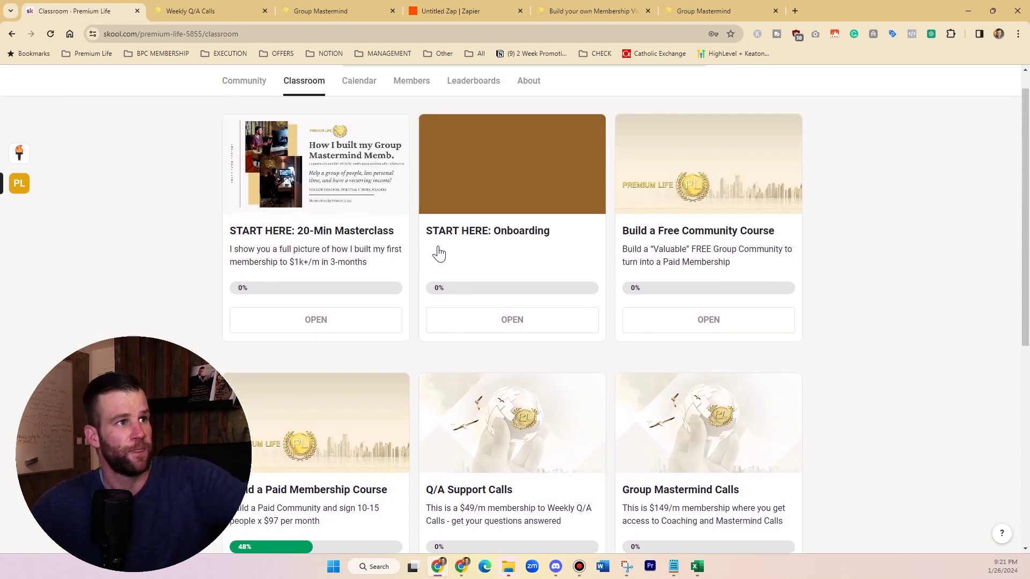
pyautogui.scroll(1, 439, 253)
pyautogui.click(357, 113)
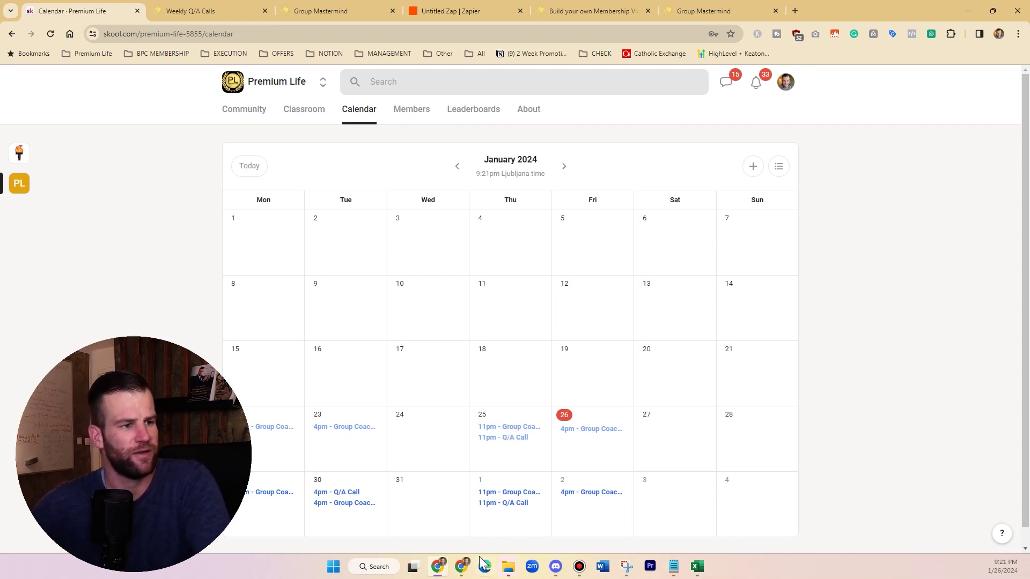
pyautogui.moveTo(461, 567)
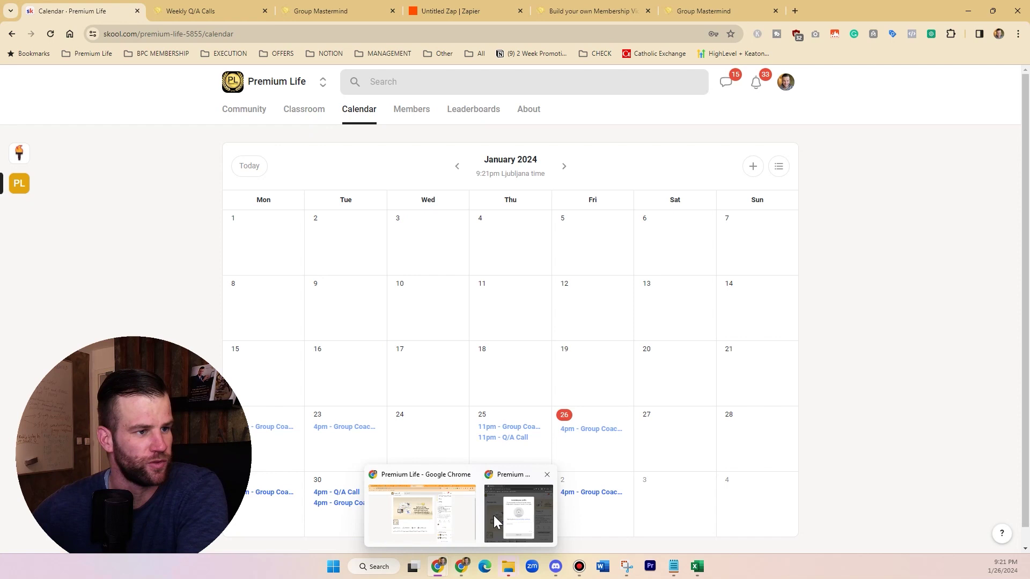
# Step: In the test member's incognito window, check the locked paid courses and open the calendar
pyautogui.click(496, 522)
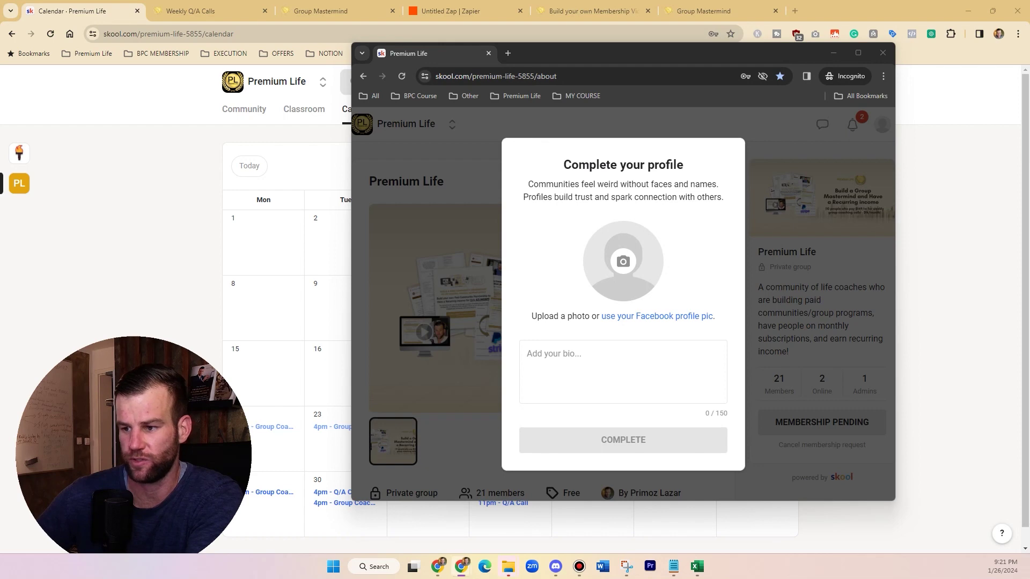
pyautogui.moveTo(370, 14)
pyautogui.mouseDown()
pyautogui.moveTo(389, 35)
pyautogui.moveTo(347, 37)
pyautogui.mouseUp()
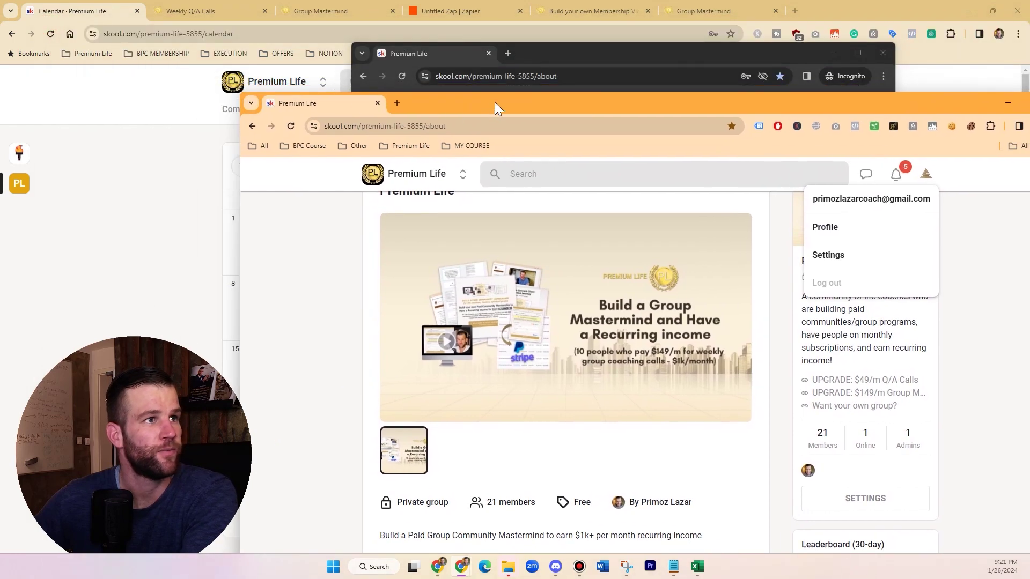
pyautogui.moveTo(49, 22); pyautogui.dragTo(362, 72)
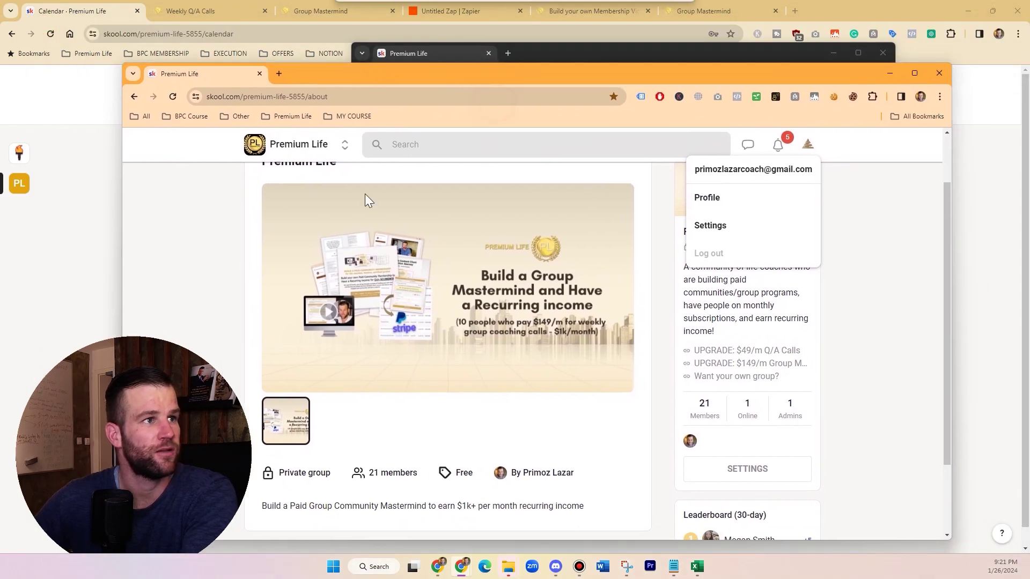
pyautogui.click(220, 237)
pyautogui.scroll(1, 371, 244)
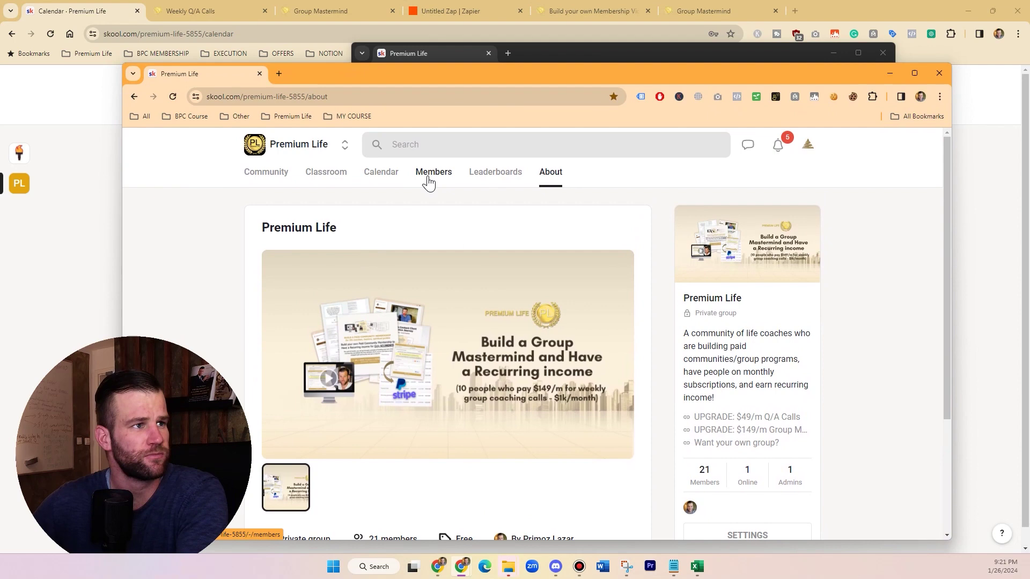
pyautogui.click(309, 172)
pyautogui.scroll(-3, 472, 333)
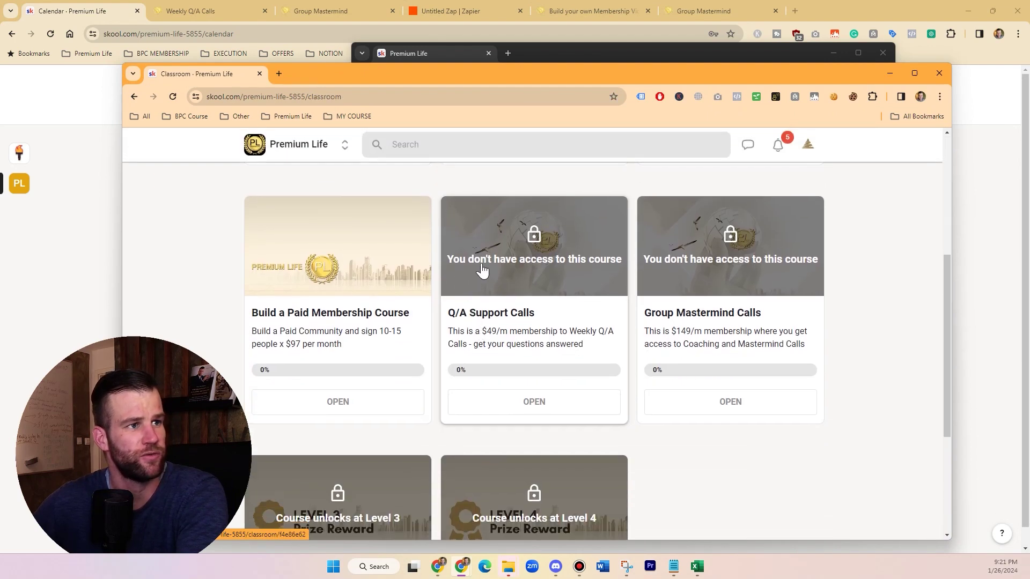
pyautogui.scroll(1, 728, 274)
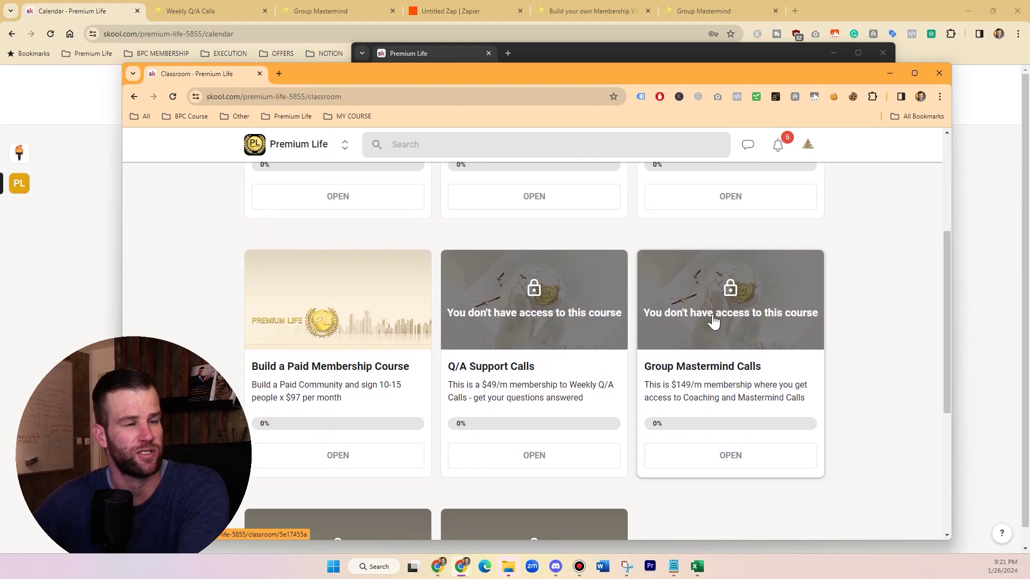
pyautogui.scroll(3, 684, 330)
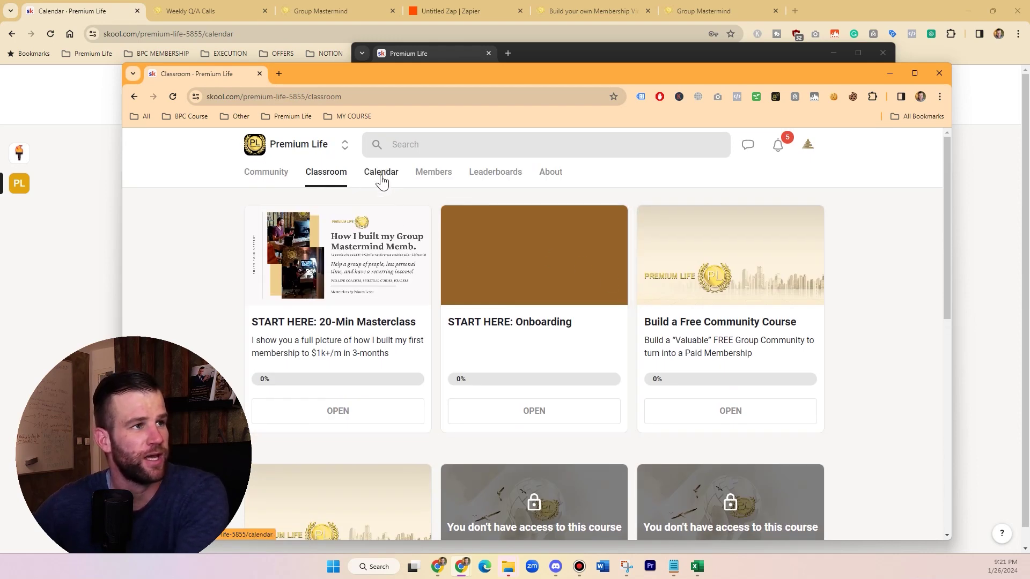
pyautogui.scroll(-2, 483, 322)
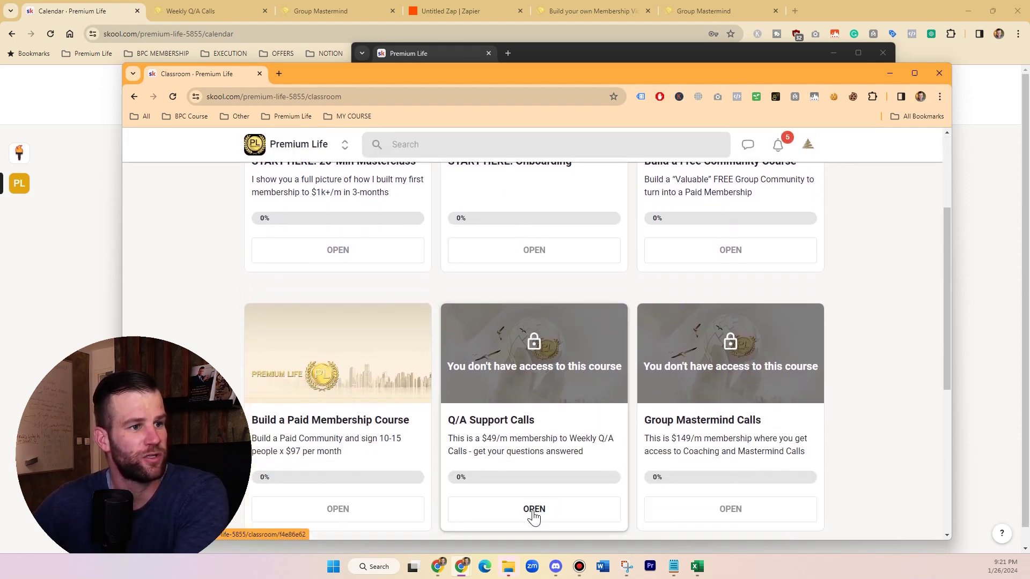
pyautogui.scroll(2, 548, 399)
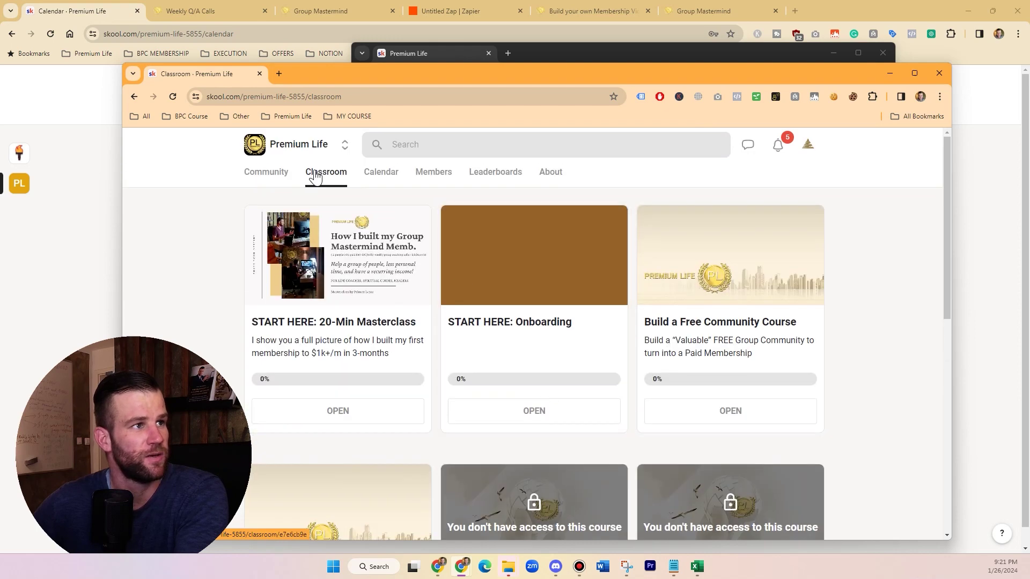
pyautogui.click(379, 176)
pyautogui.scroll(-2, 556, 396)
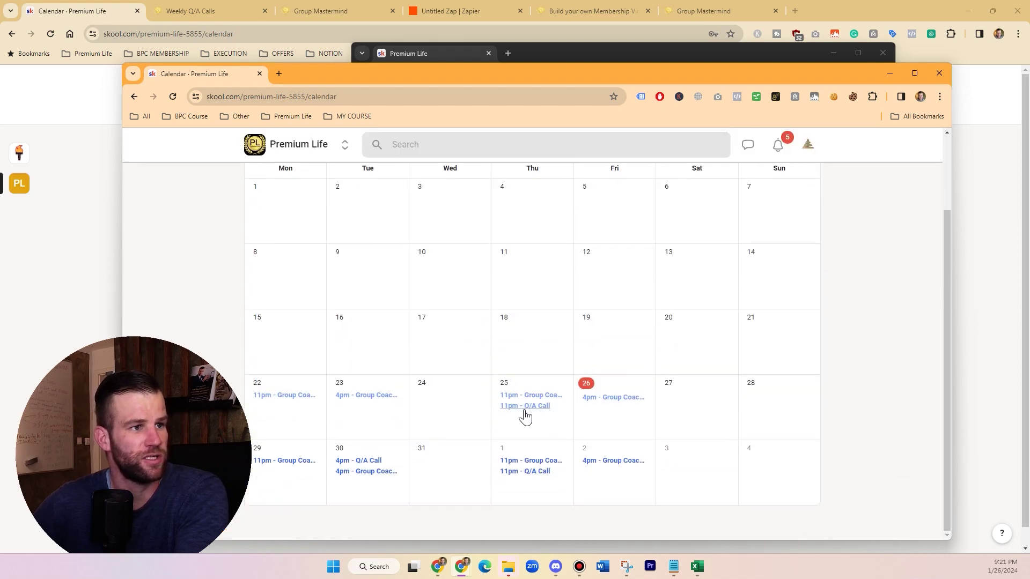
# Step: Follow the Jan 25 Q/A Call's upgrade link to the $49/month checkout form
pyautogui.click(524, 413)
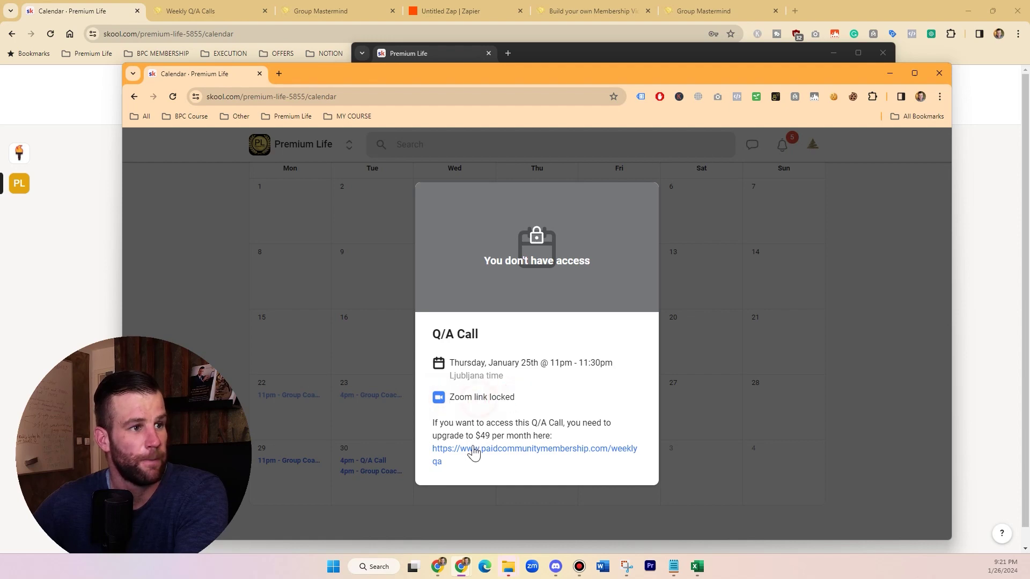
pyautogui.click(507, 456)
pyautogui.scroll(-1, 427, 299)
pyautogui.scroll(-3, 423, 286)
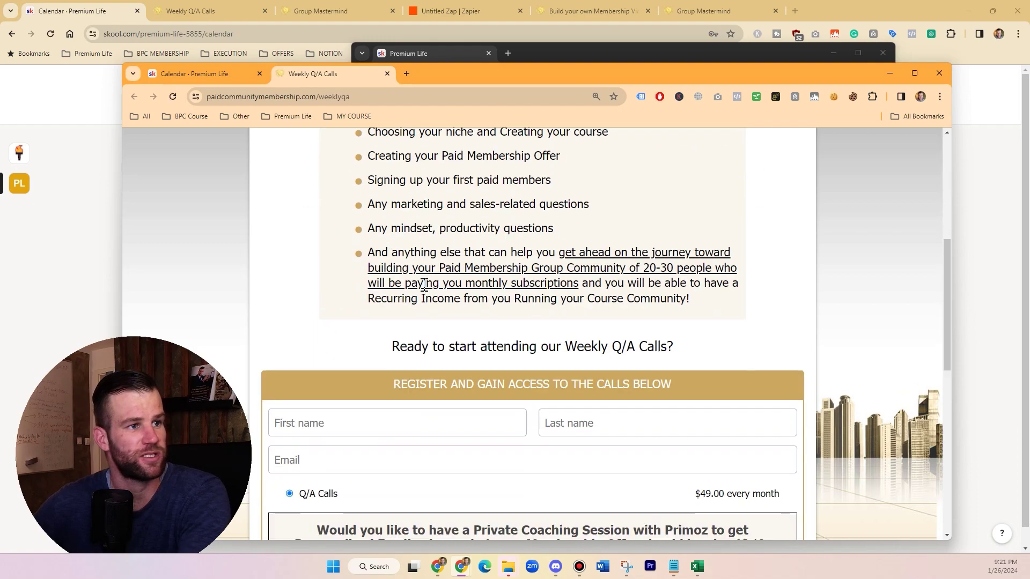
pyautogui.hotkey('ctrl', '-')
pyautogui.hotkey('ctrl', '-')
pyautogui.scroll(-3, 422, 306)
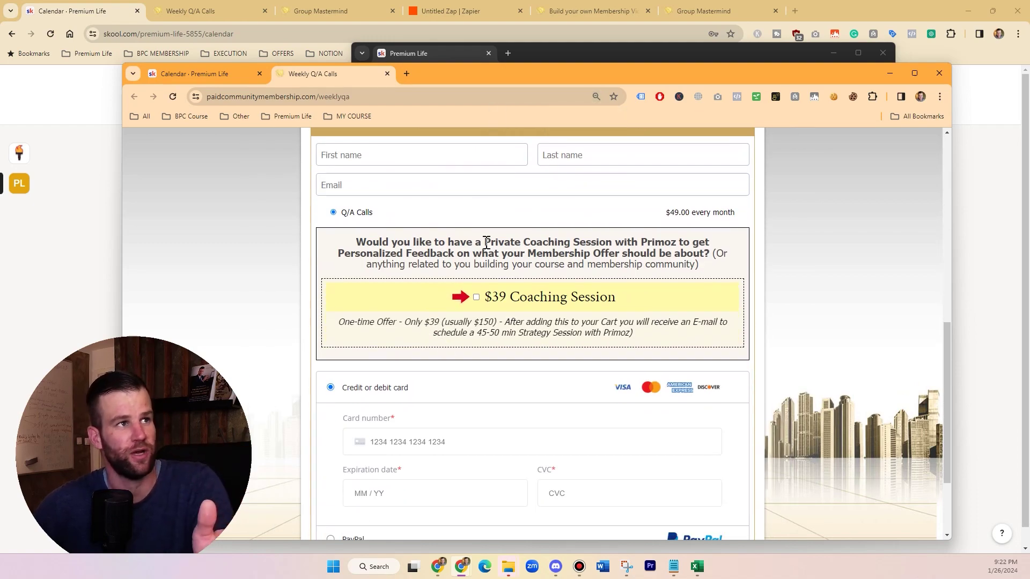
# Step: Create a new Untitled Zap from the Zaps page with Create > New Zap
pyautogui.click(457, 13)
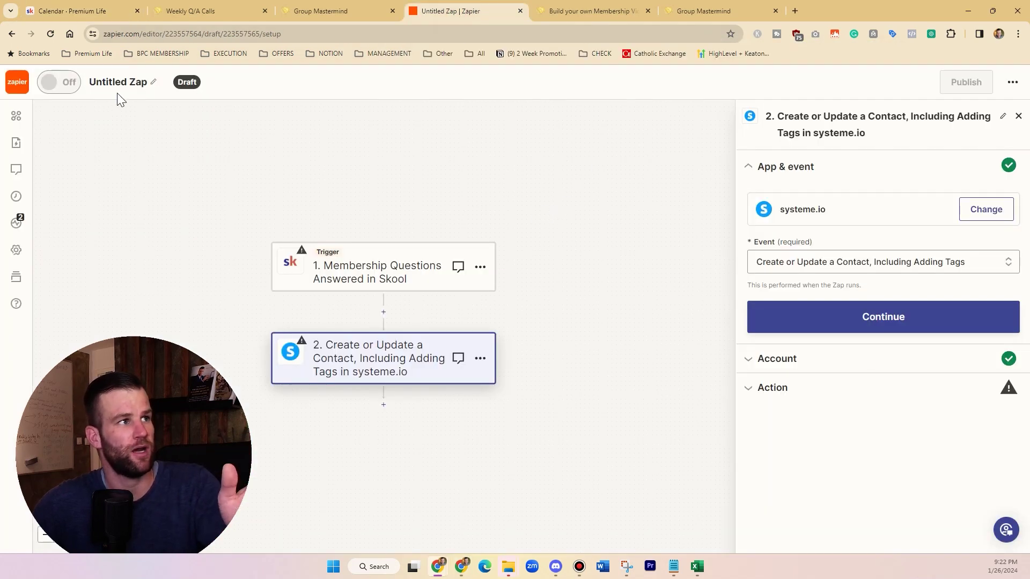
pyautogui.click(17, 84)
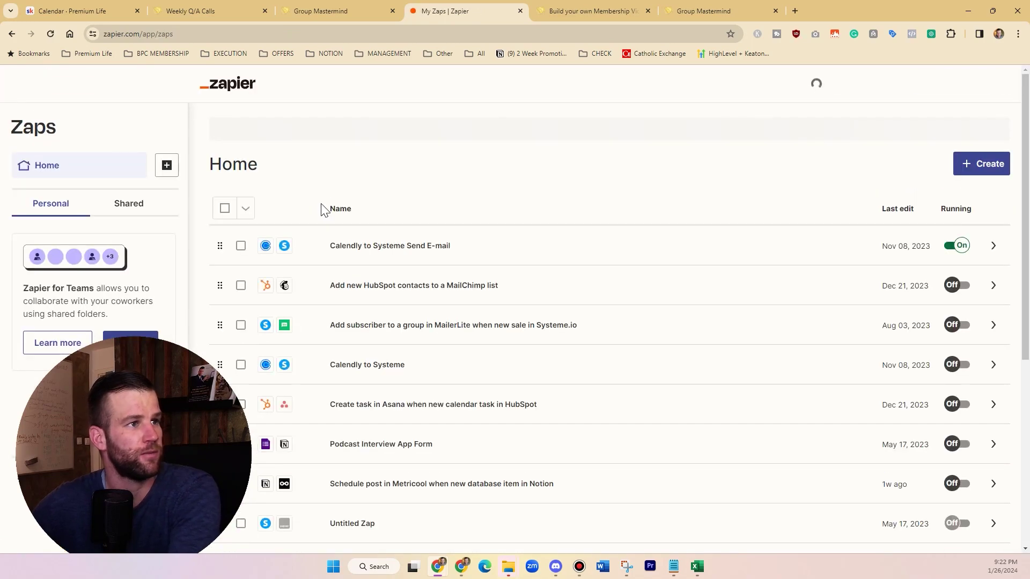
pyautogui.click(979, 167)
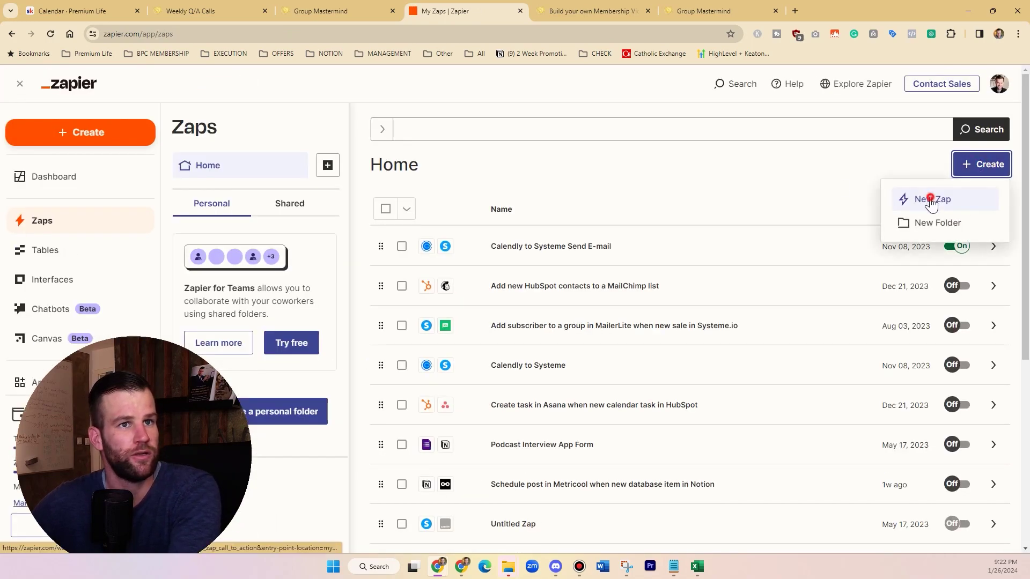
pyautogui.click(902, 200)
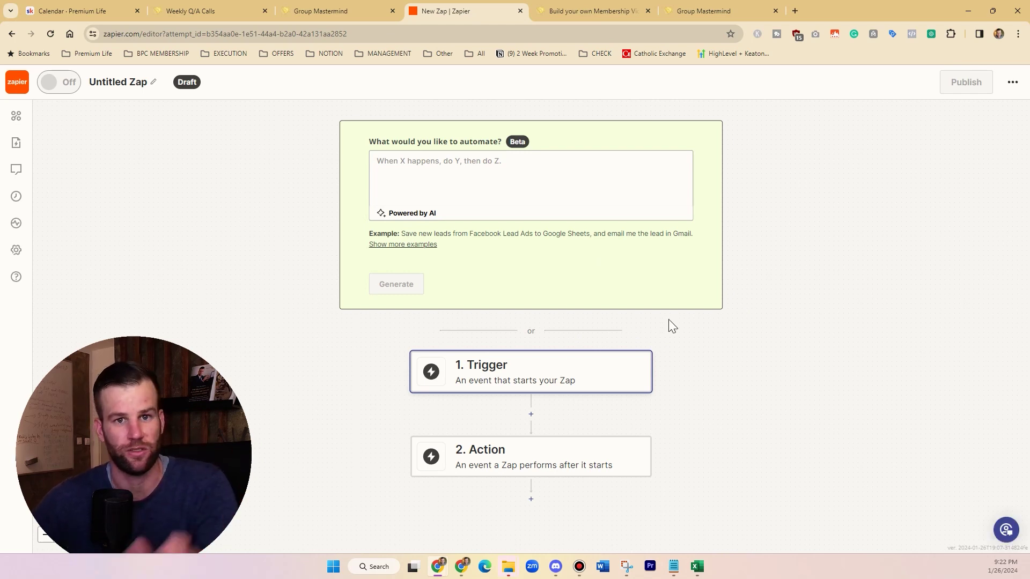
# Step: Set the trigger to systeme.io New Sale using the connected systeme.io account
pyautogui.click(526, 375)
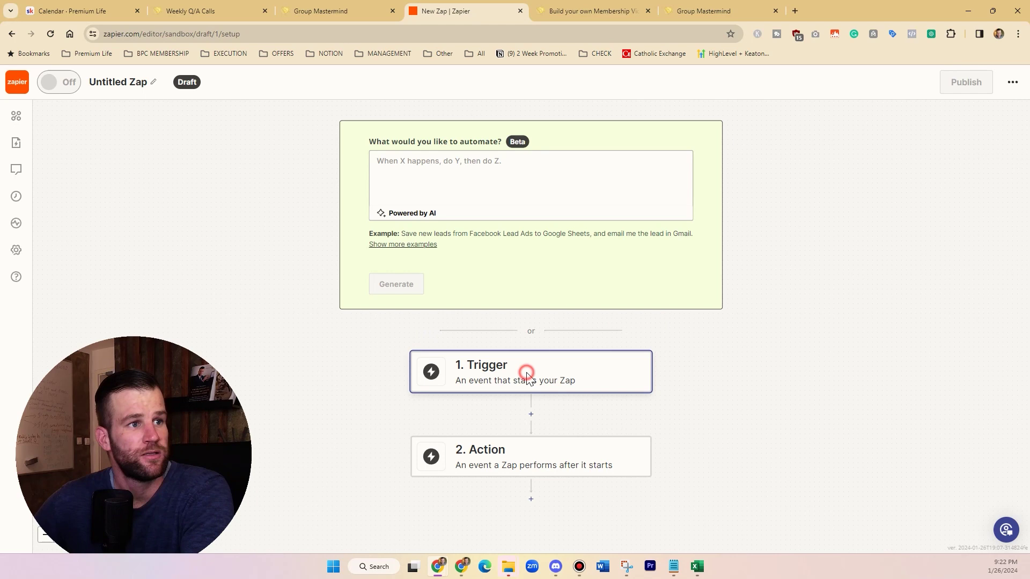
pyautogui.click(399, 240)
pyautogui.write('sell')
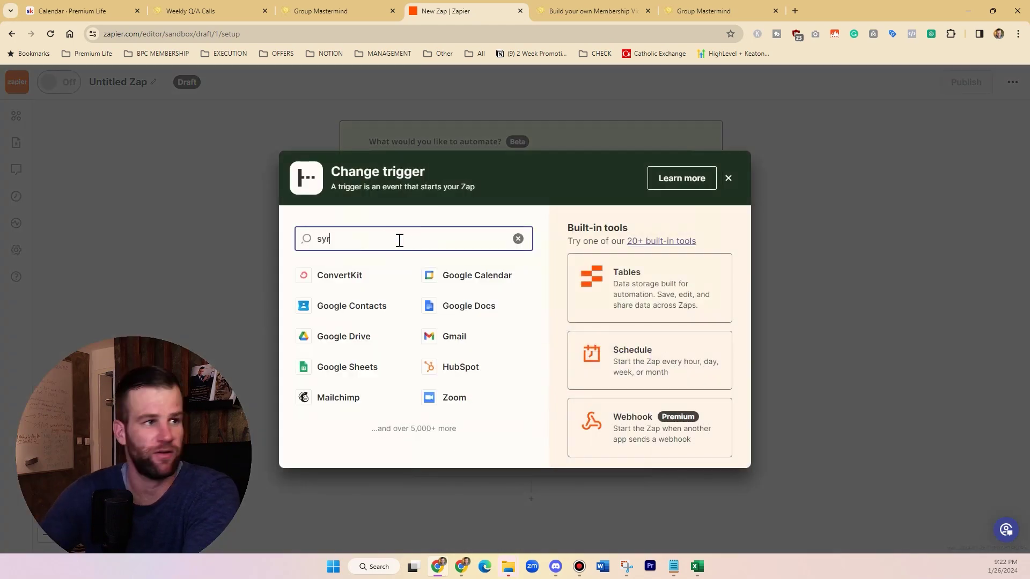
pyautogui.press('BackSpace')
pyautogui.press('BackSpace')
pyautogui.press('BackSpace')
pyautogui.write('ystem')
pyautogui.press('BackSpace')
pyautogui.press('BackSpace')
pyautogui.press('BackSpace')
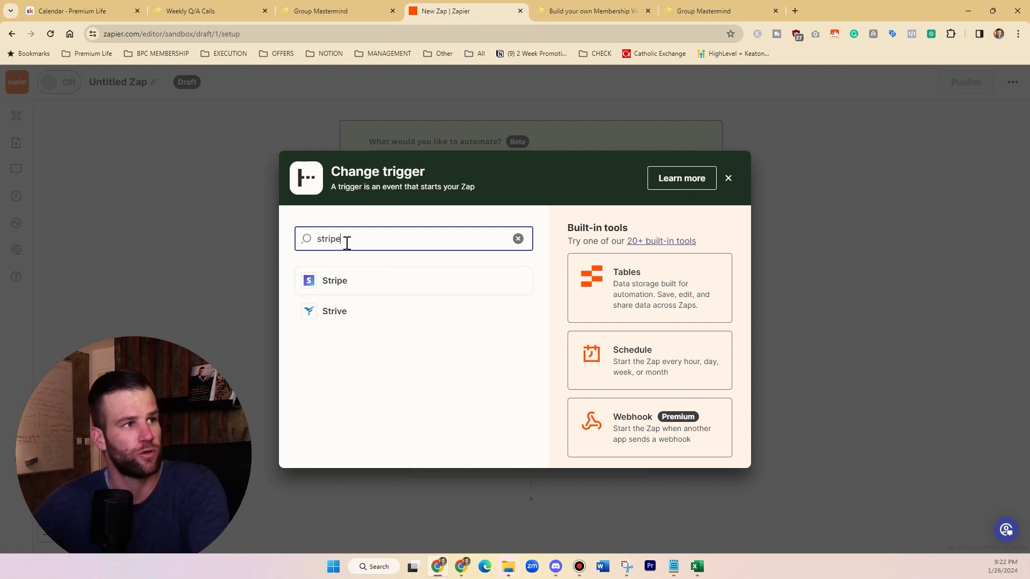
pyautogui.write('sys')
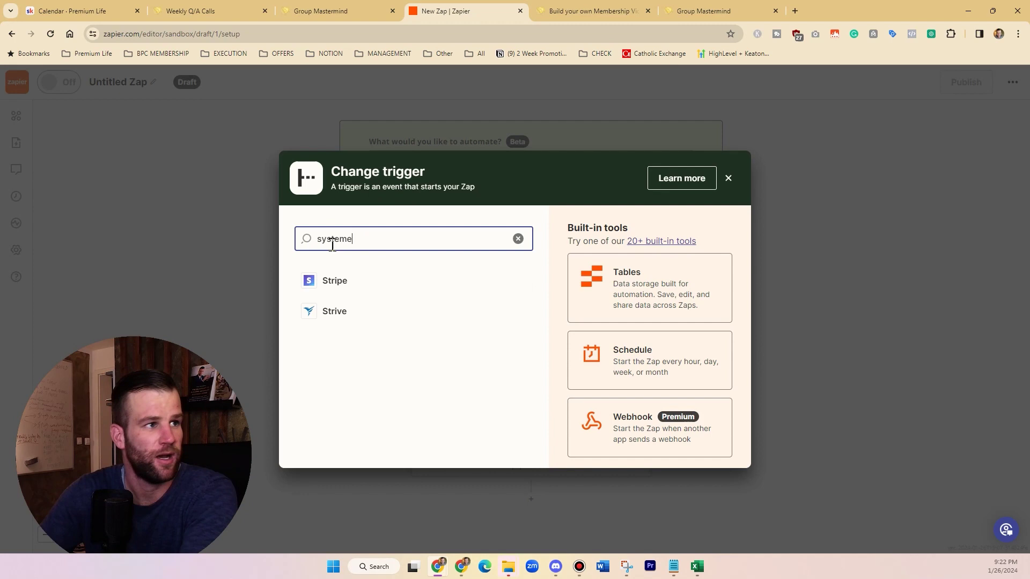
pyautogui.click(344, 280)
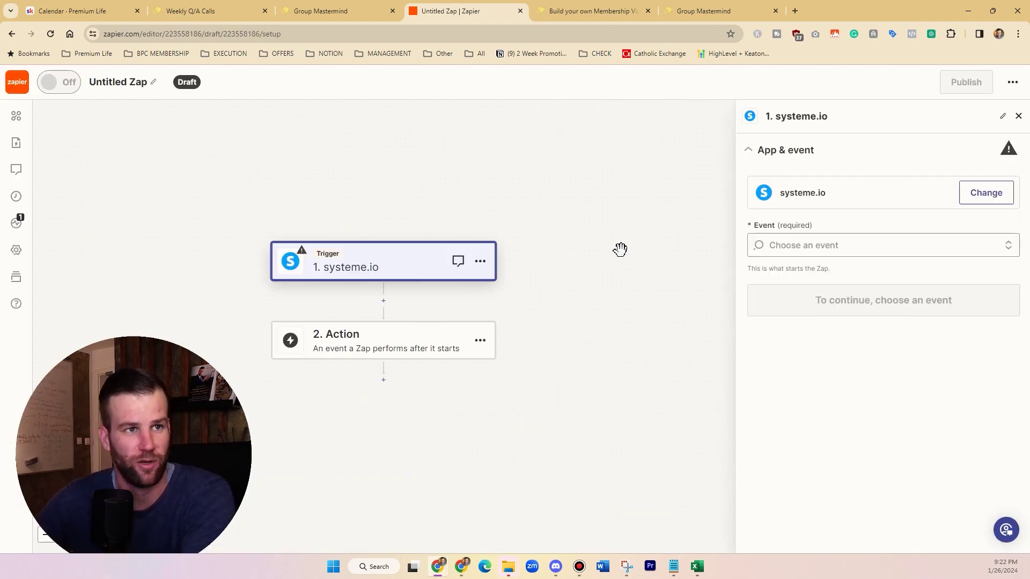
pyautogui.click(802, 247)
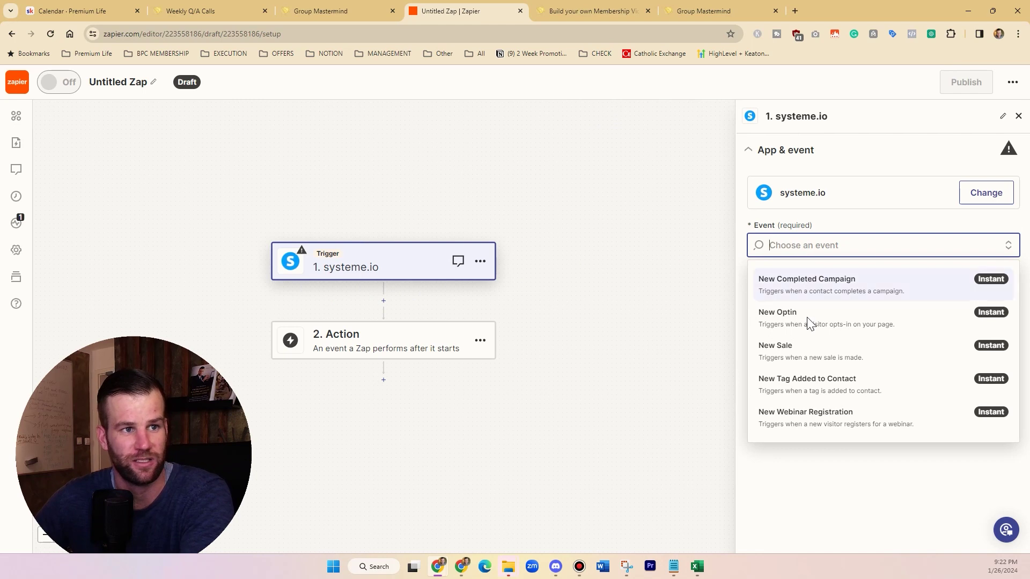
pyautogui.click(818, 352)
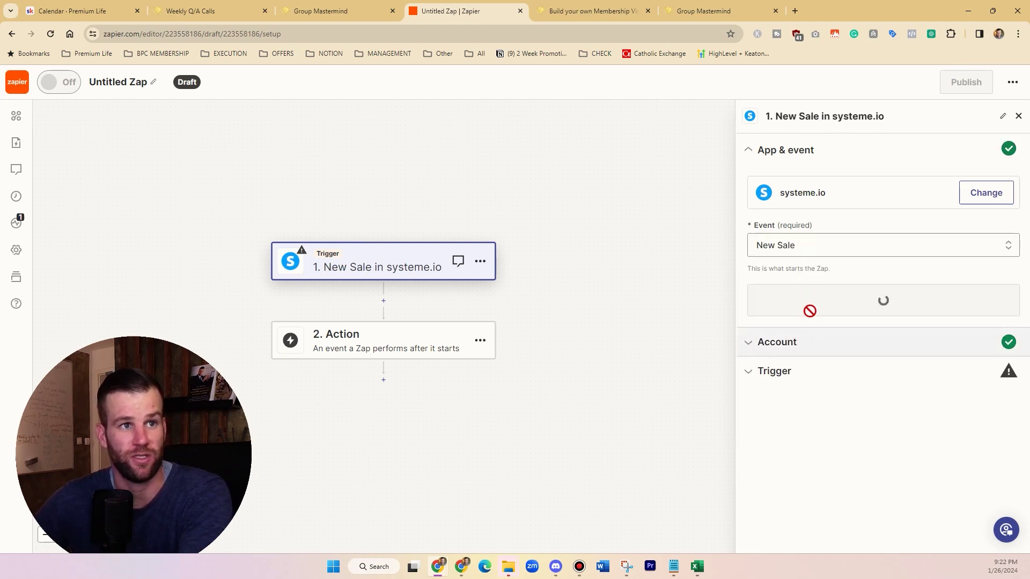
pyautogui.click(795, 309)
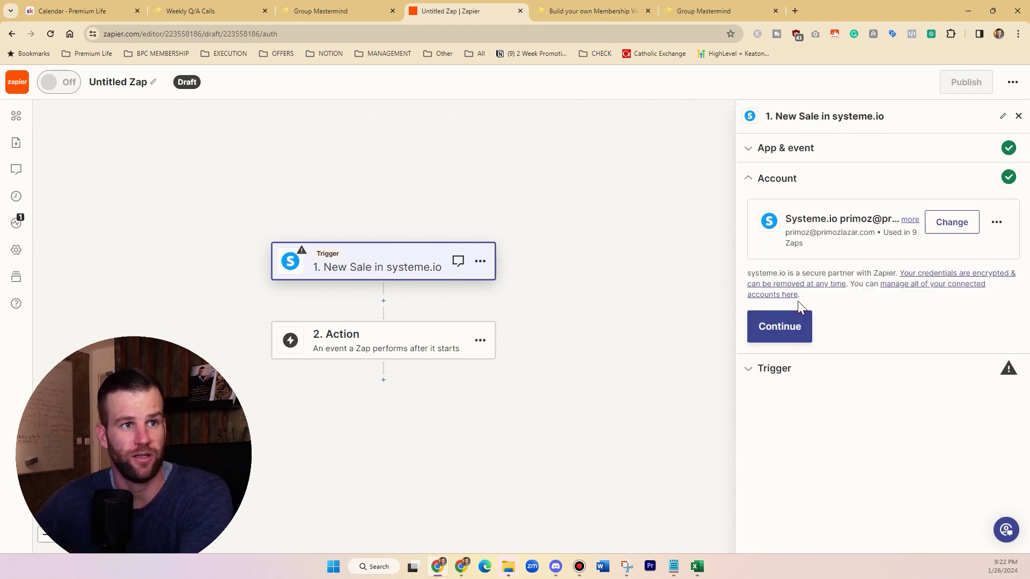
pyautogui.click(753, 368)
pyautogui.click(784, 263)
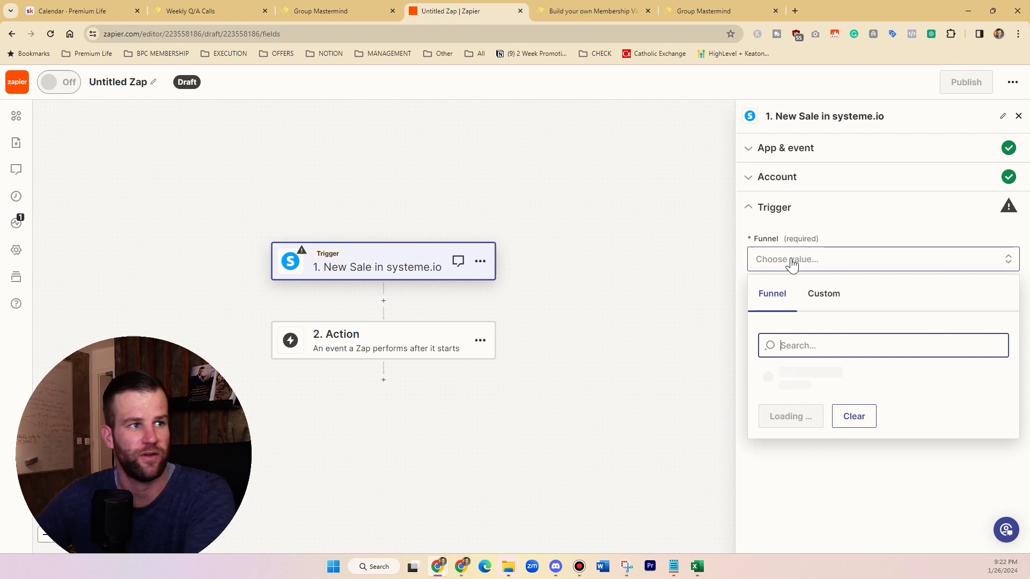
pyautogui.click(797, 260)
pyautogui.click(752, 211)
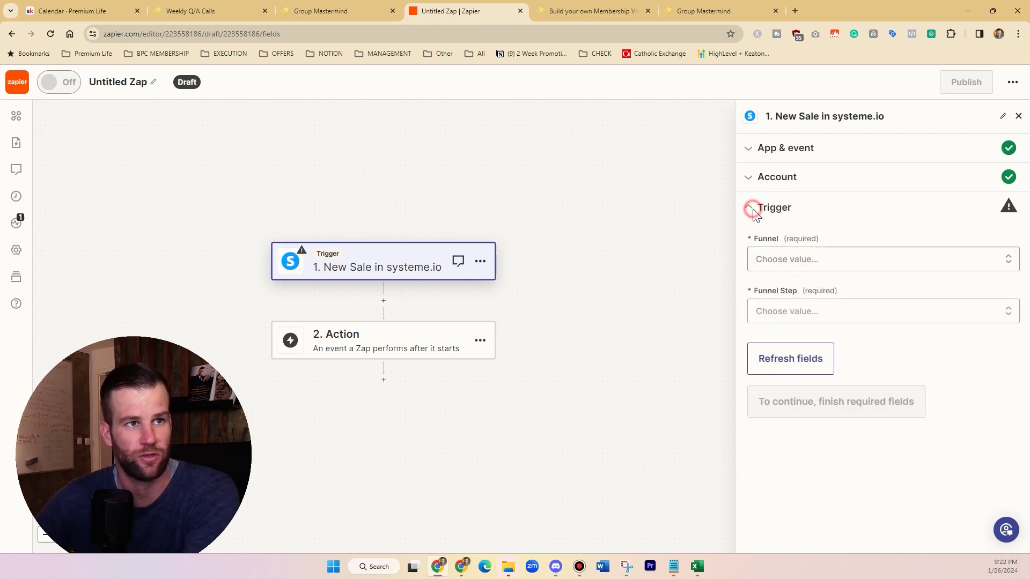
# Step: Set the action to Skool's Unlock Course for Member event
pyautogui.click(361, 354)
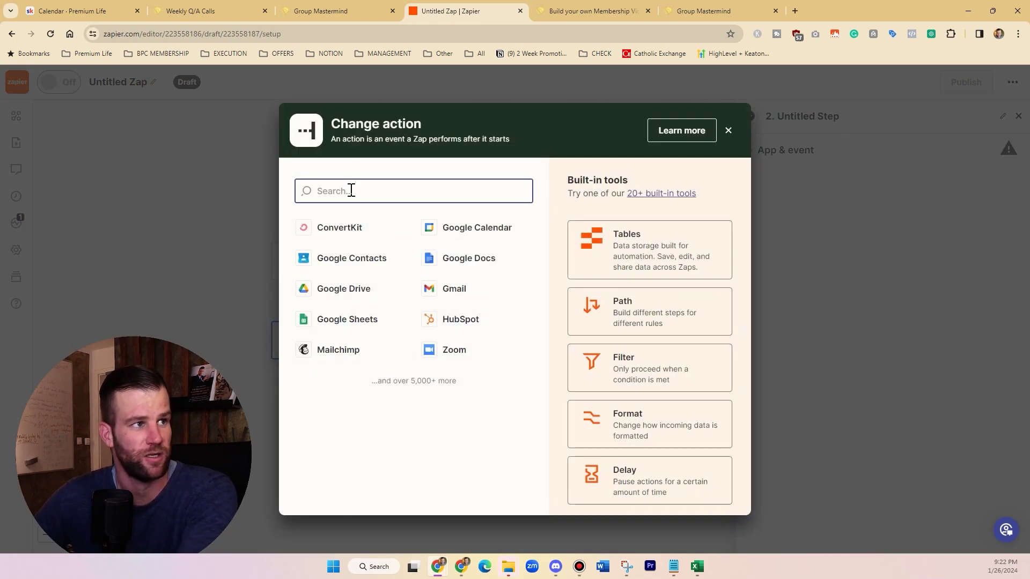
pyautogui.write('skool')
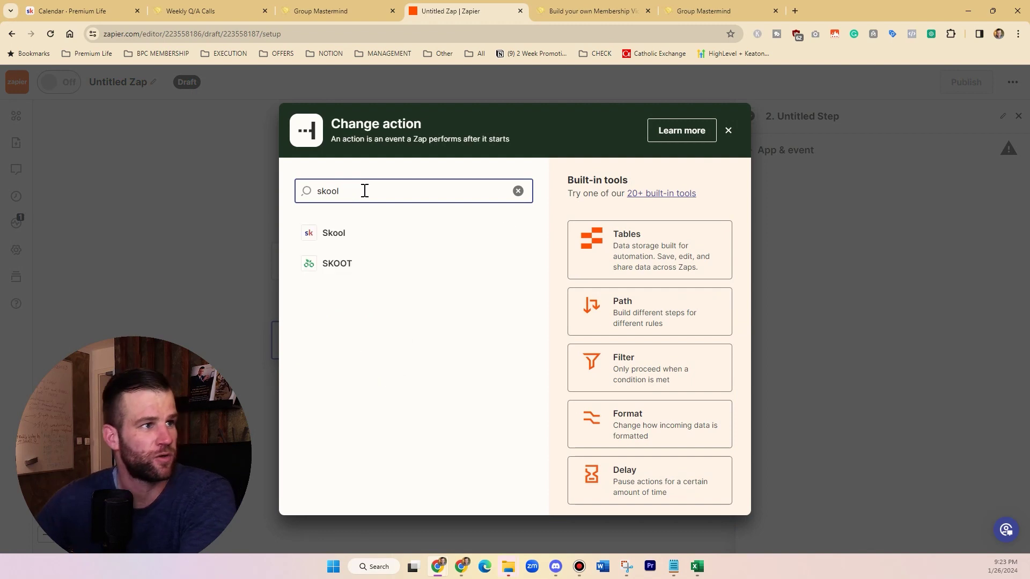
pyautogui.click(355, 232)
pyautogui.click(807, 246)
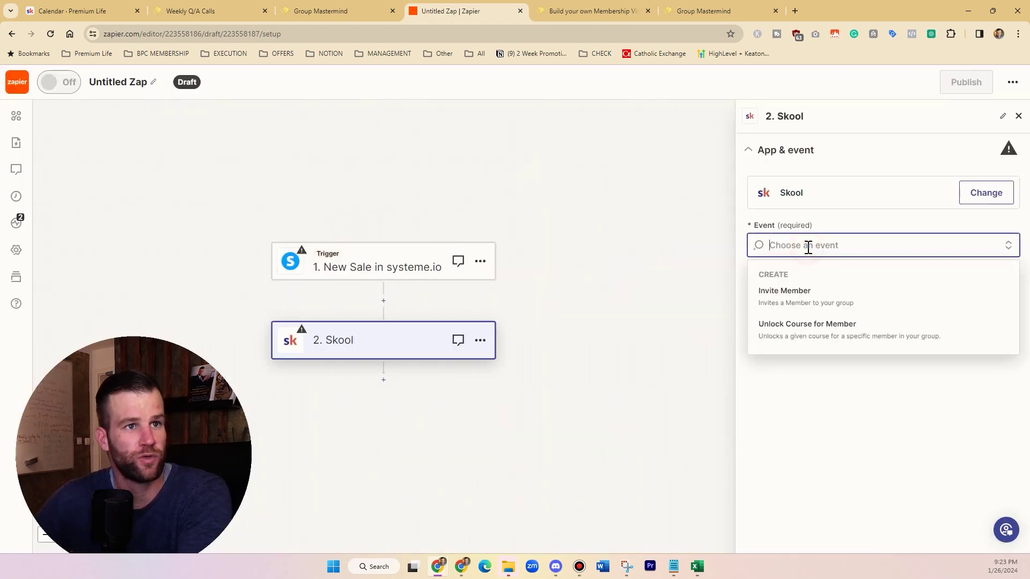
pyautogui.click(829, 338)
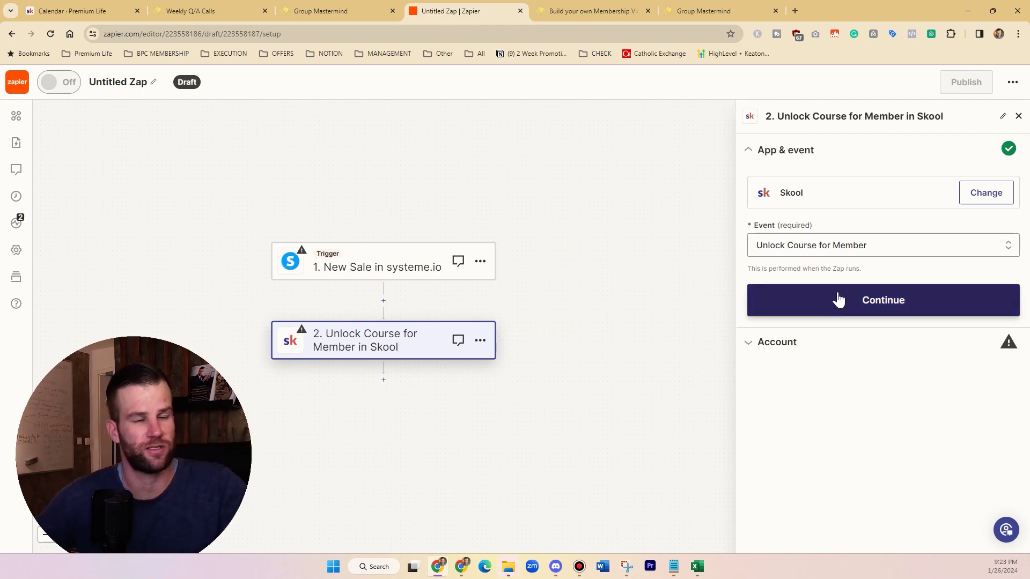
# Step: Revisit the Group Mastermind and Weekly Q/A Calls pages, then return to the Premium Life calendar
pyautogui.click(328, 11)
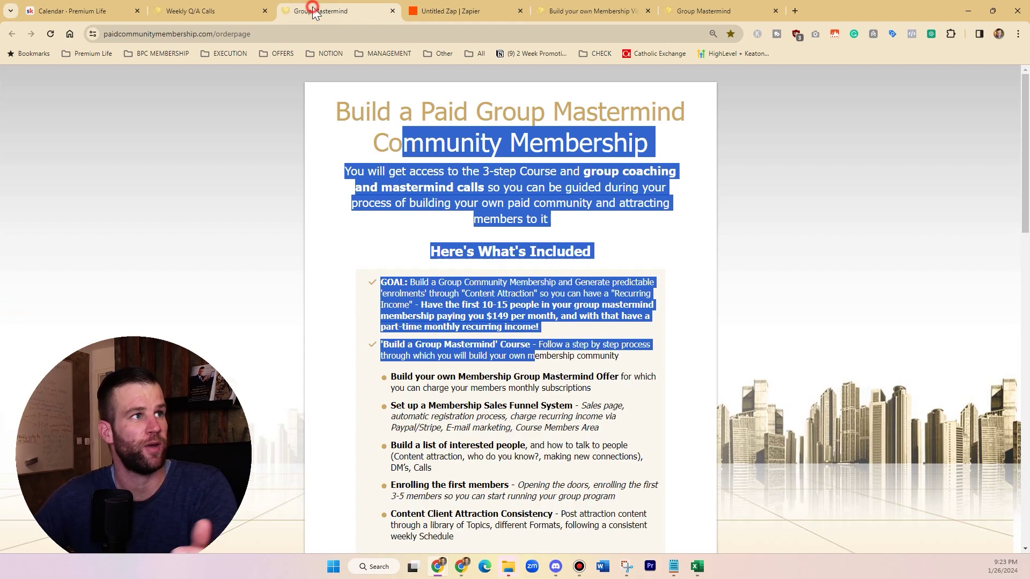
pyautogui.click(250, 11)
pyautogui.scroll(3, 409, 202)
pyautogui.scroll(5, 469, 255)
pyautogui.click(475, 343)
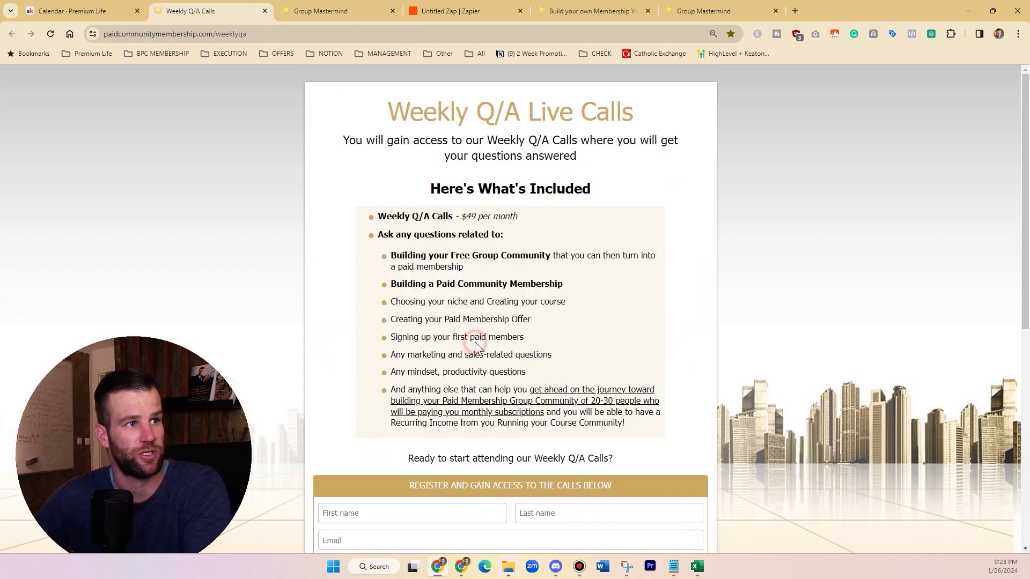
pyautogui.scroll(-3, 484, 369)
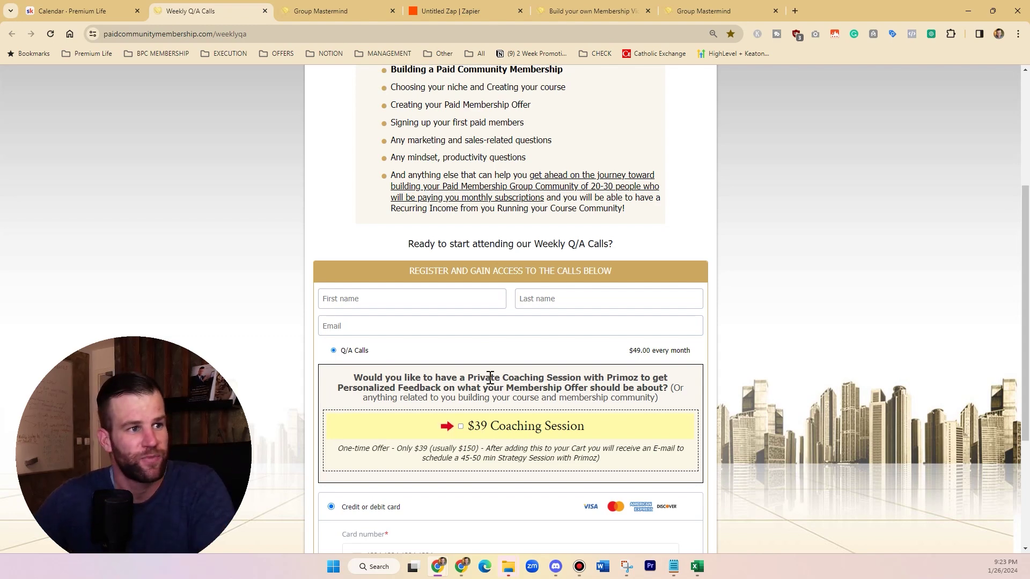
pyautogui.click(74, 13)
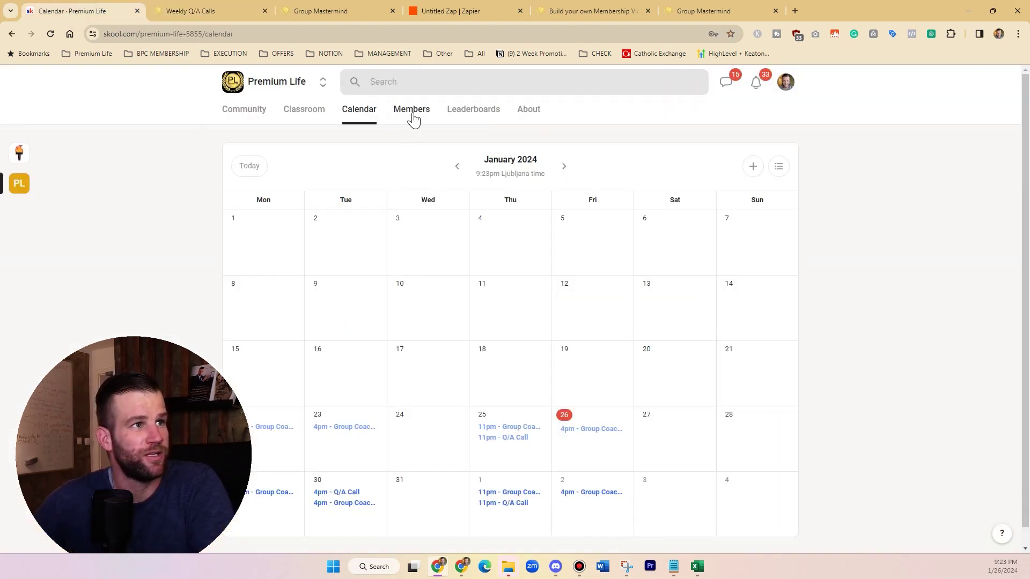
# Step: Move from the calendar to the Premium Life classroom with its paid course cards
pyautogui.click(348, 114)
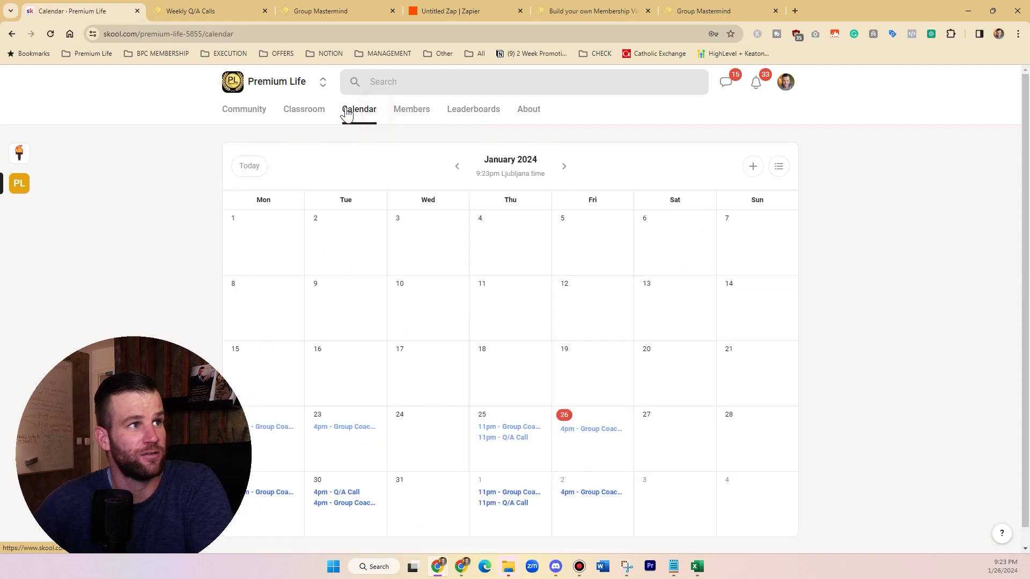
pyautogui.click(326, 116)
pyautogui.scroll(-2, 651, 490)
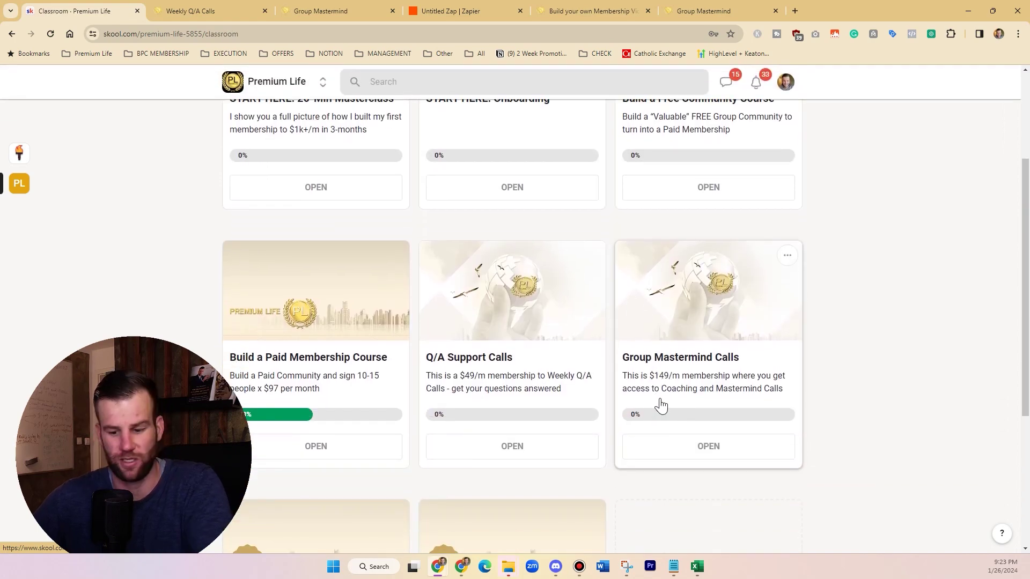